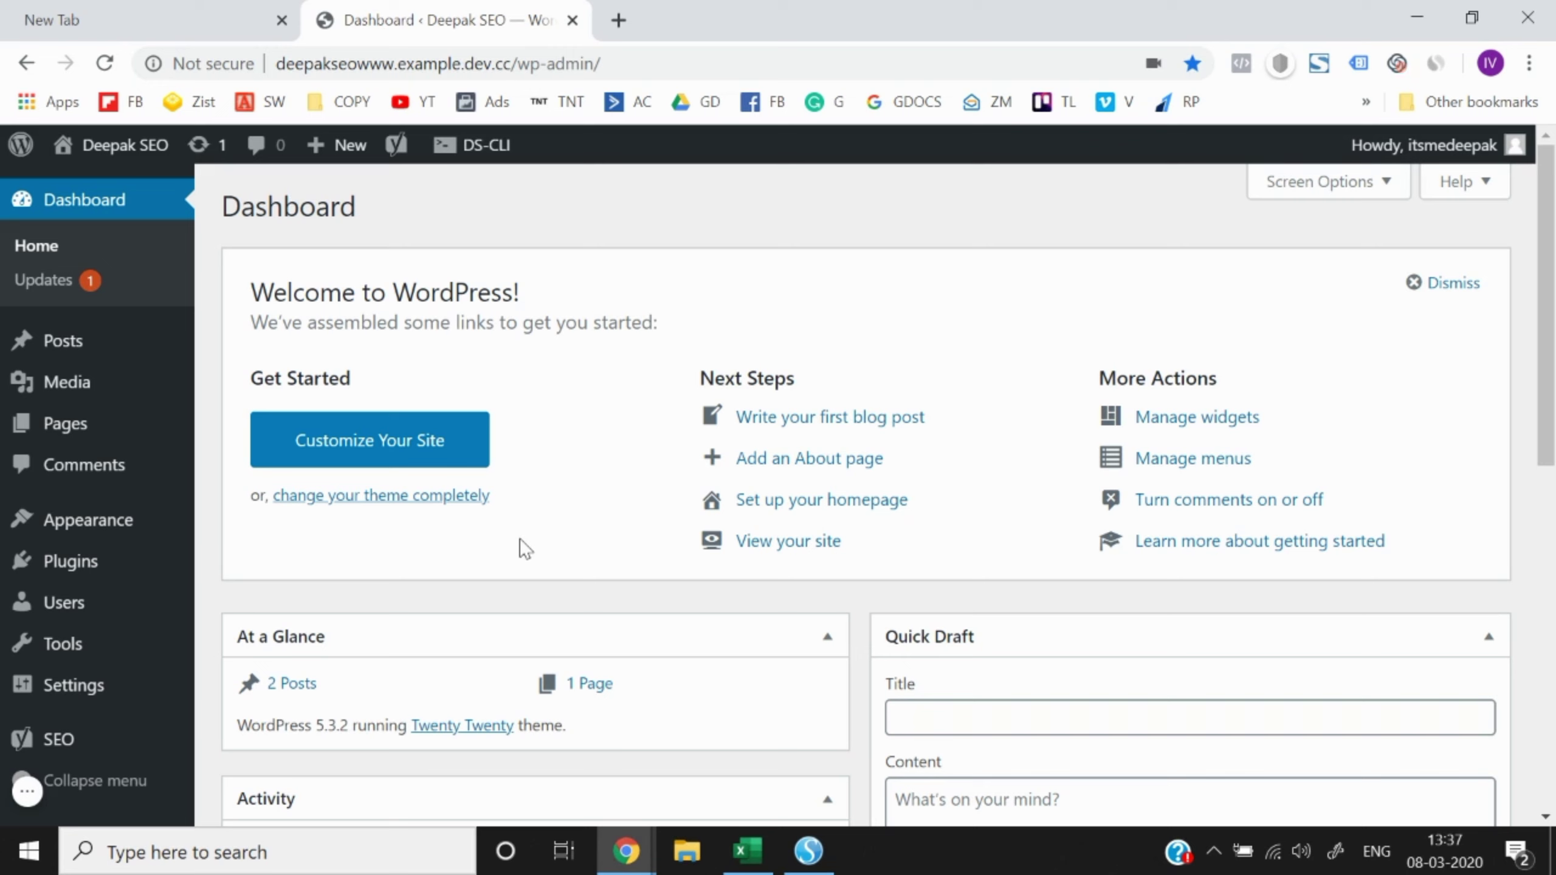
# - Open the post "Healthy Ways to Gain Weight If You're Underweight" for editing and select the image below its introduction
pyautogui.moveTo(98, 351)
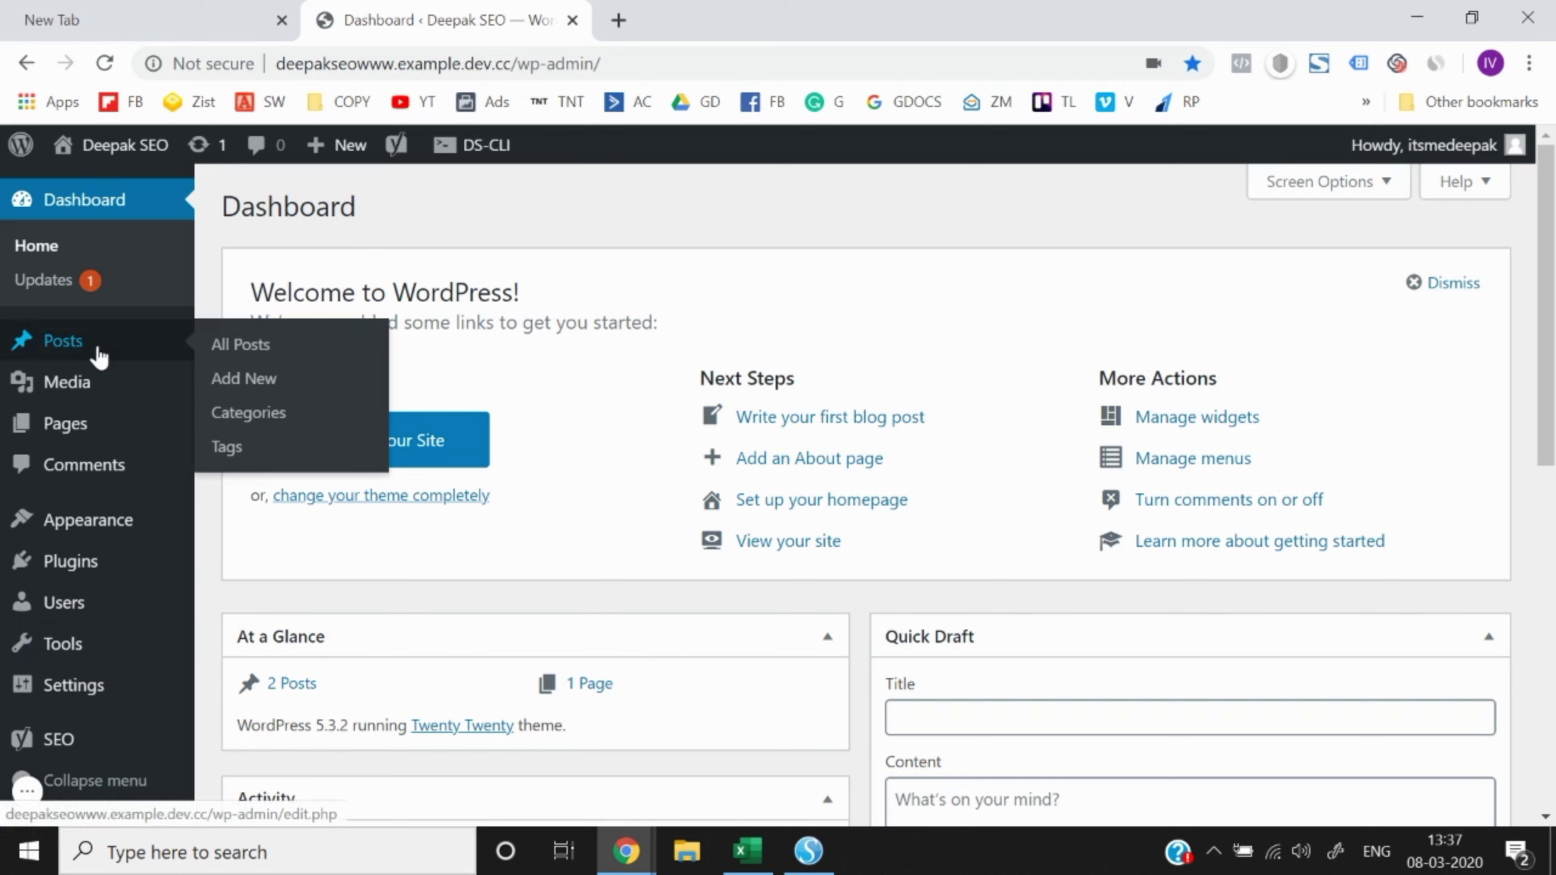
pyautogui.click(218, 355)
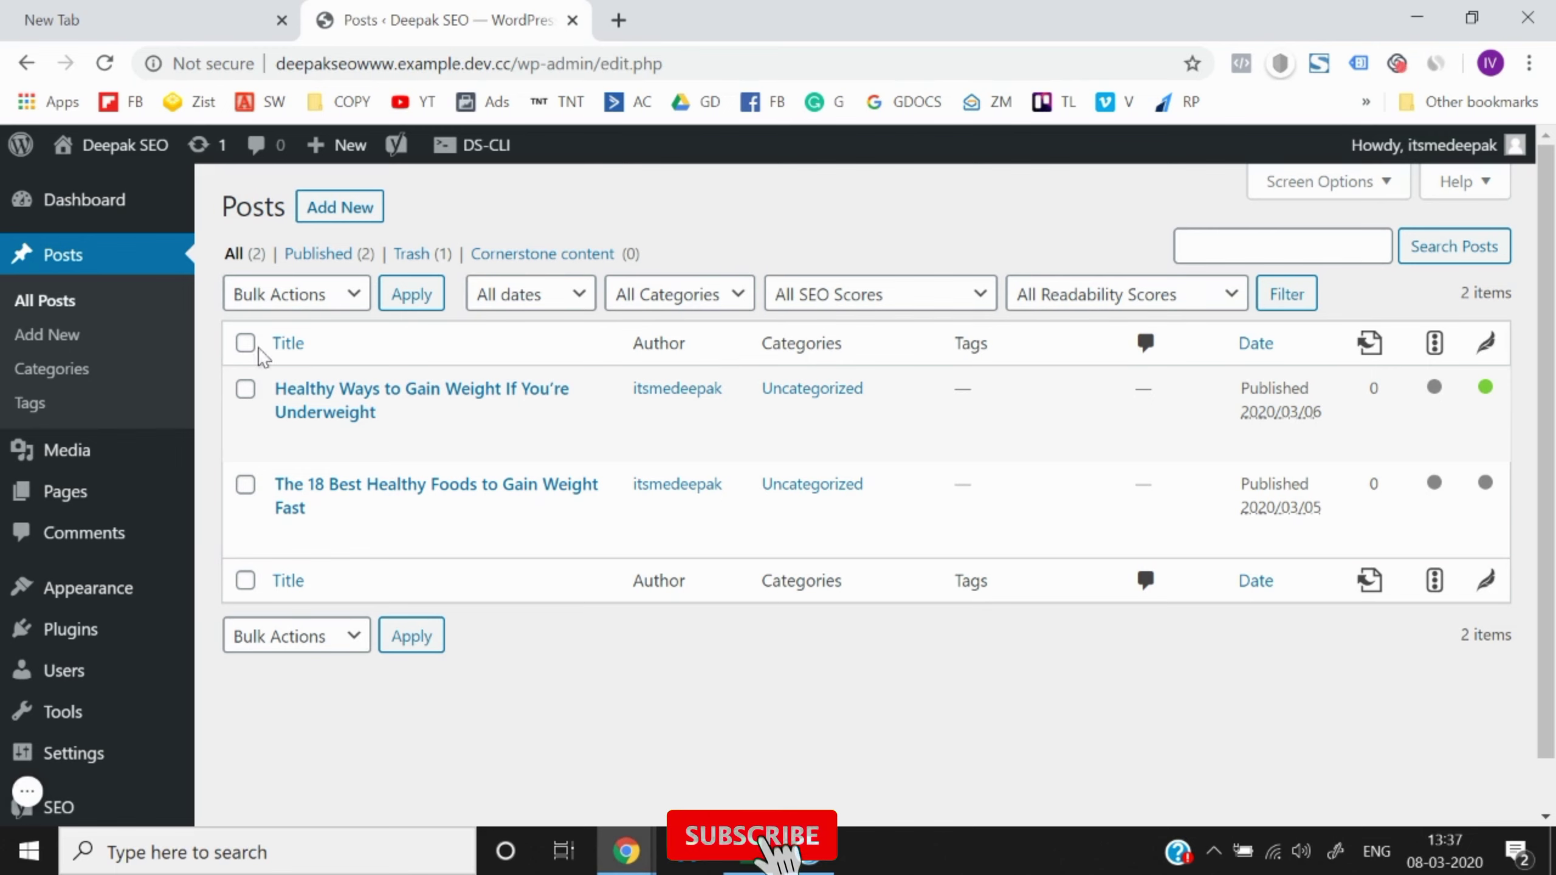
pyautogui.click(337, 410)
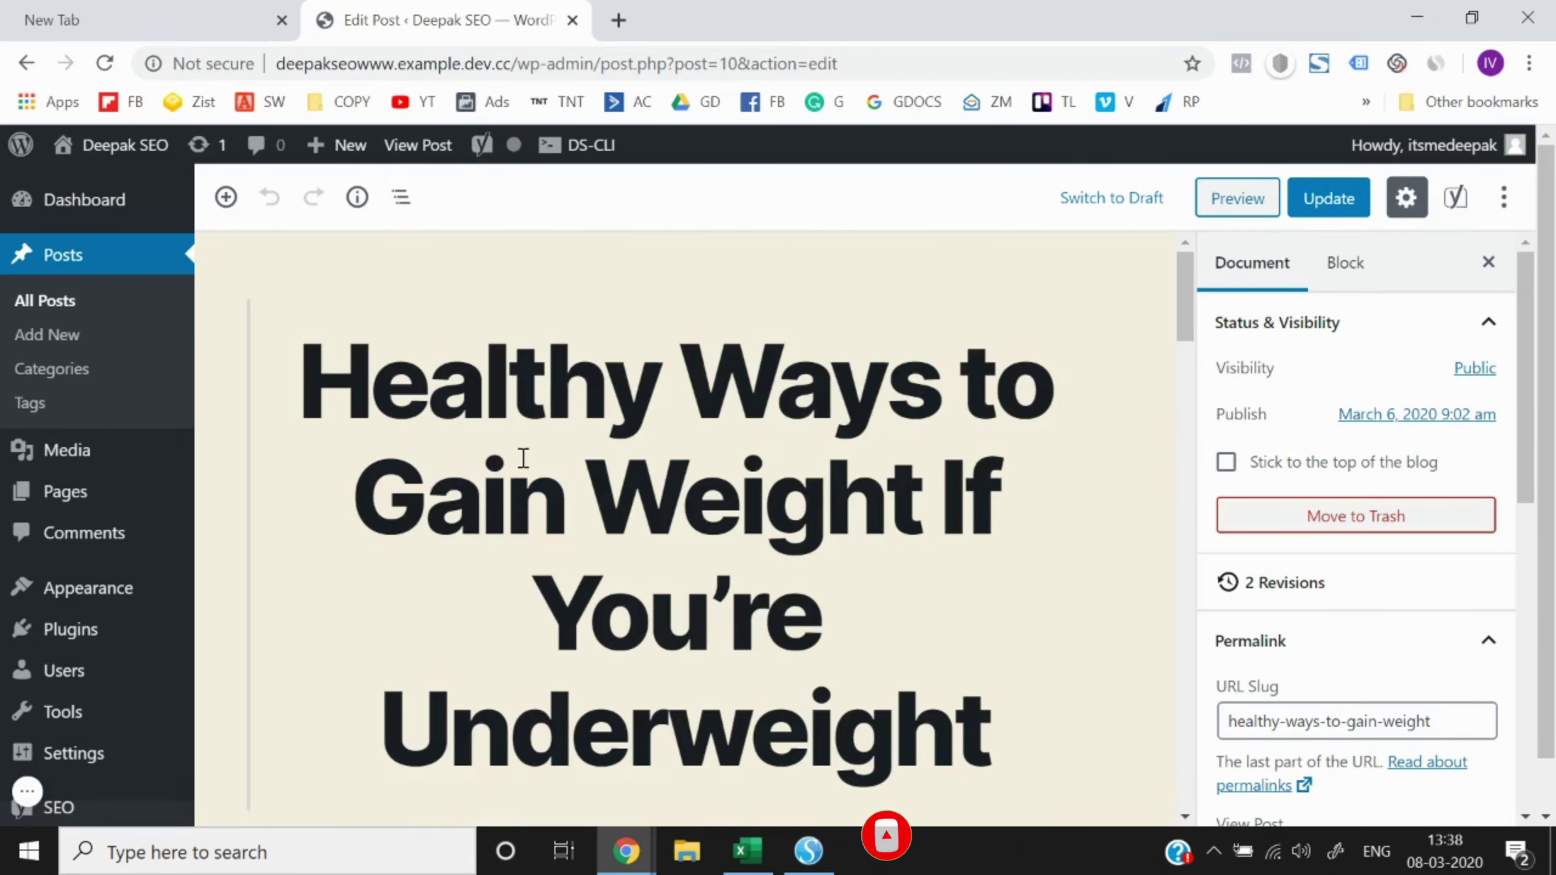
pyautogui.scroll(-8, 527, 484)
pyautogui.click(660, 499)
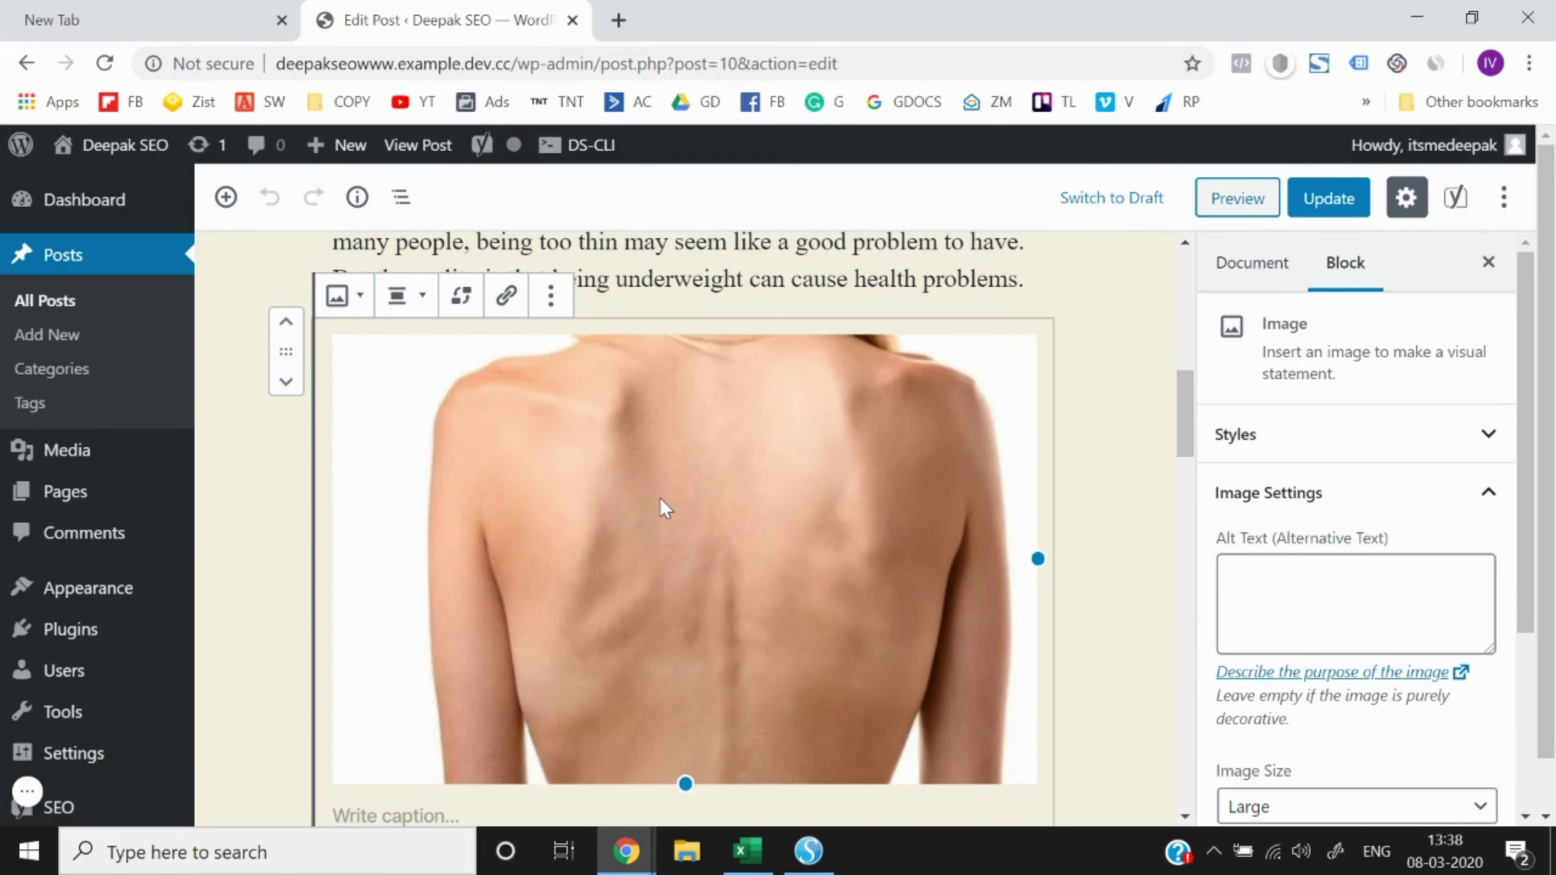
# - Examine the selected image block's options, transform choices, styles, alt text, size and advanced settings
pyautogui.click(551, 295)
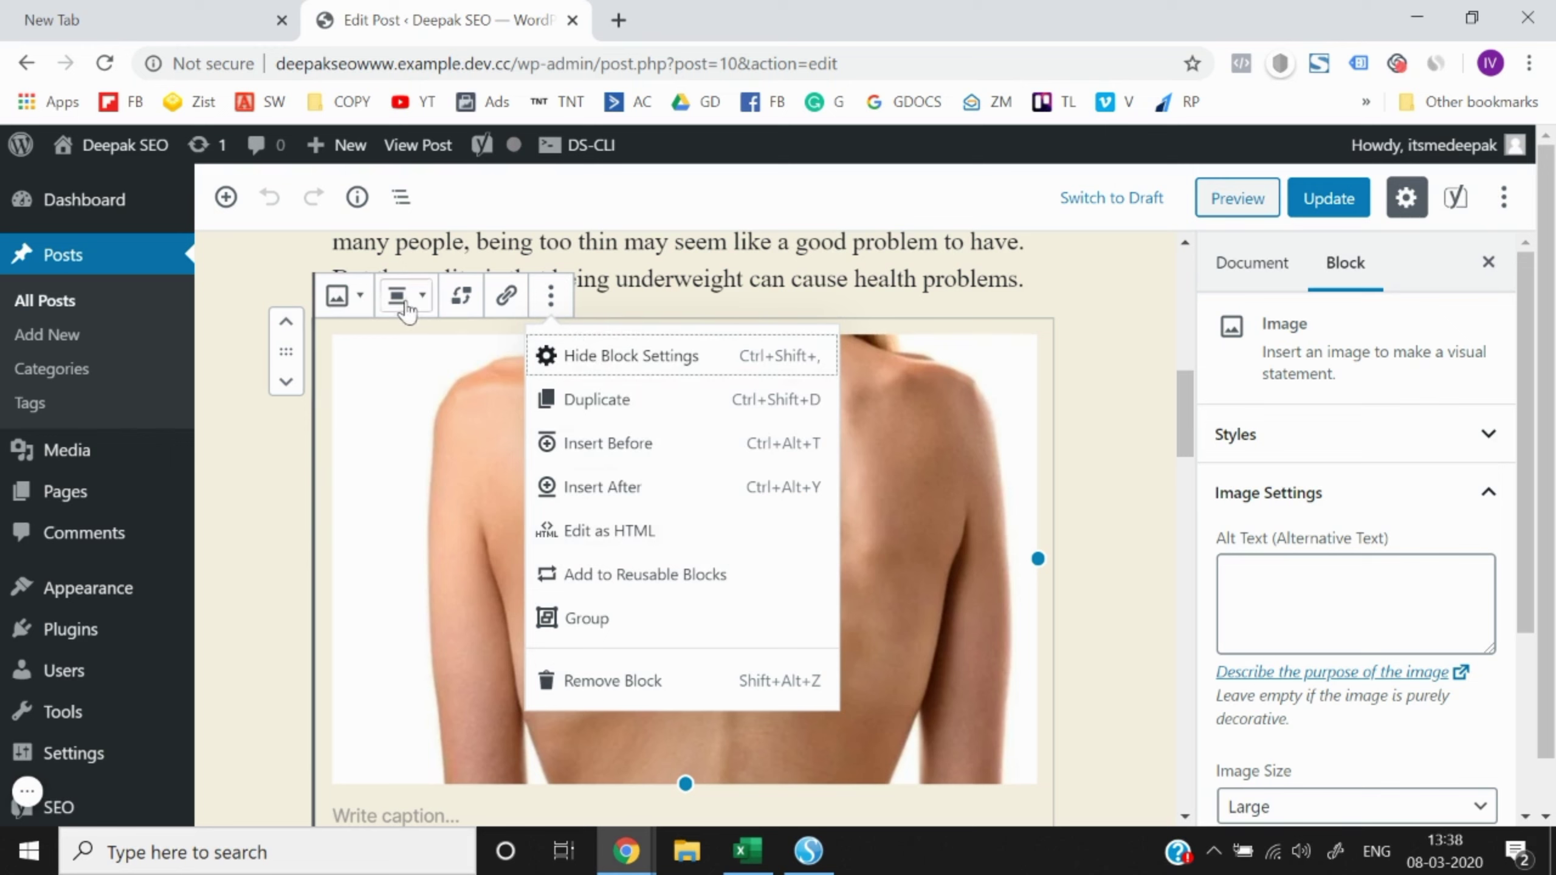
pyautogui.click(346, 295)
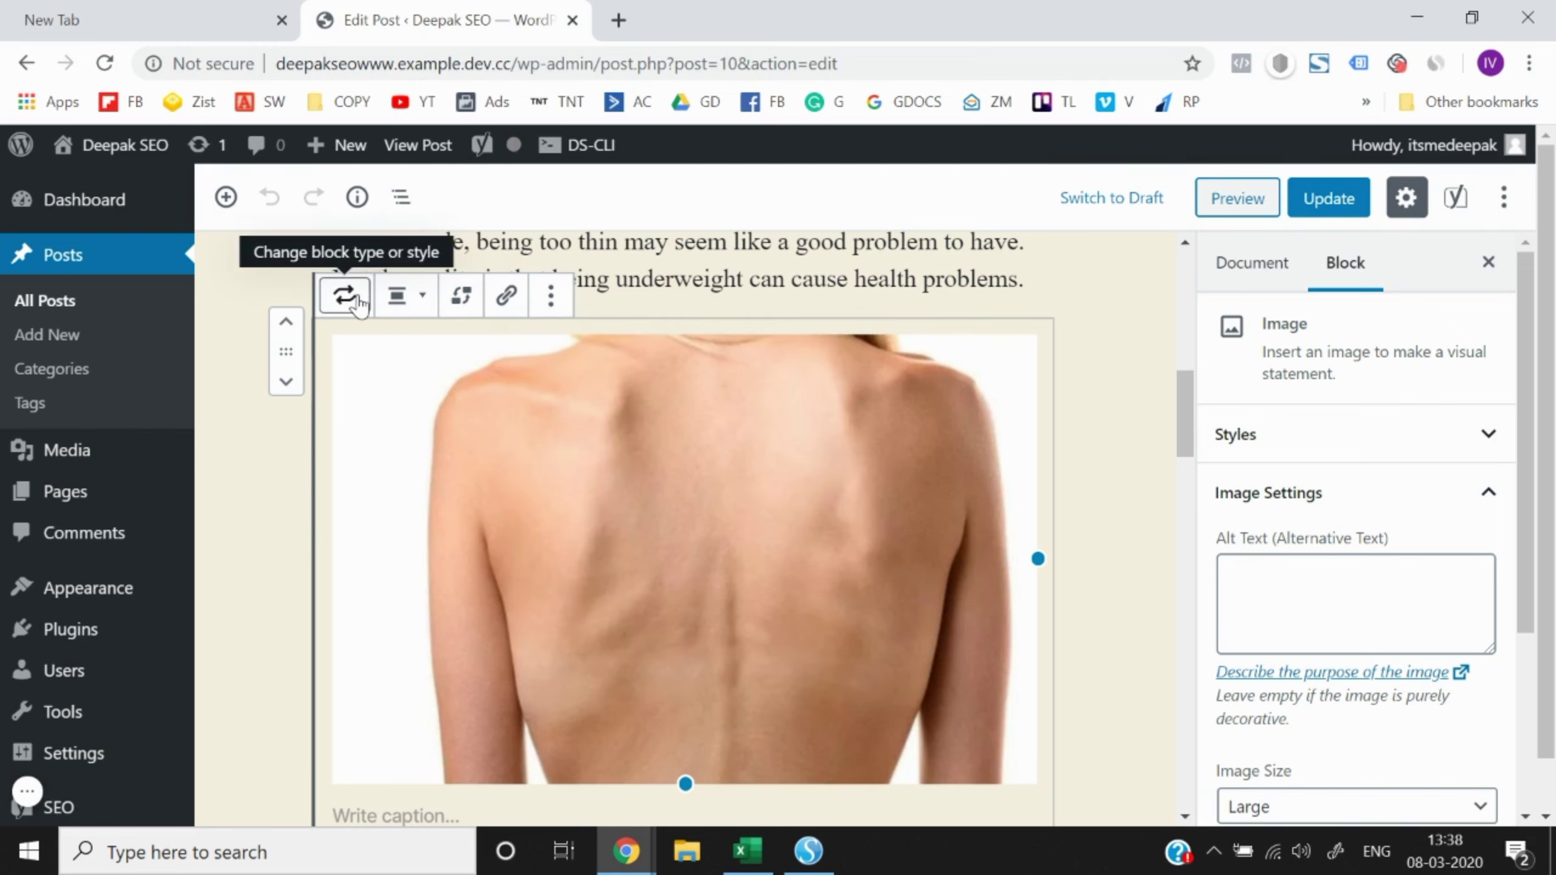
pyautogui.click(346, 296)
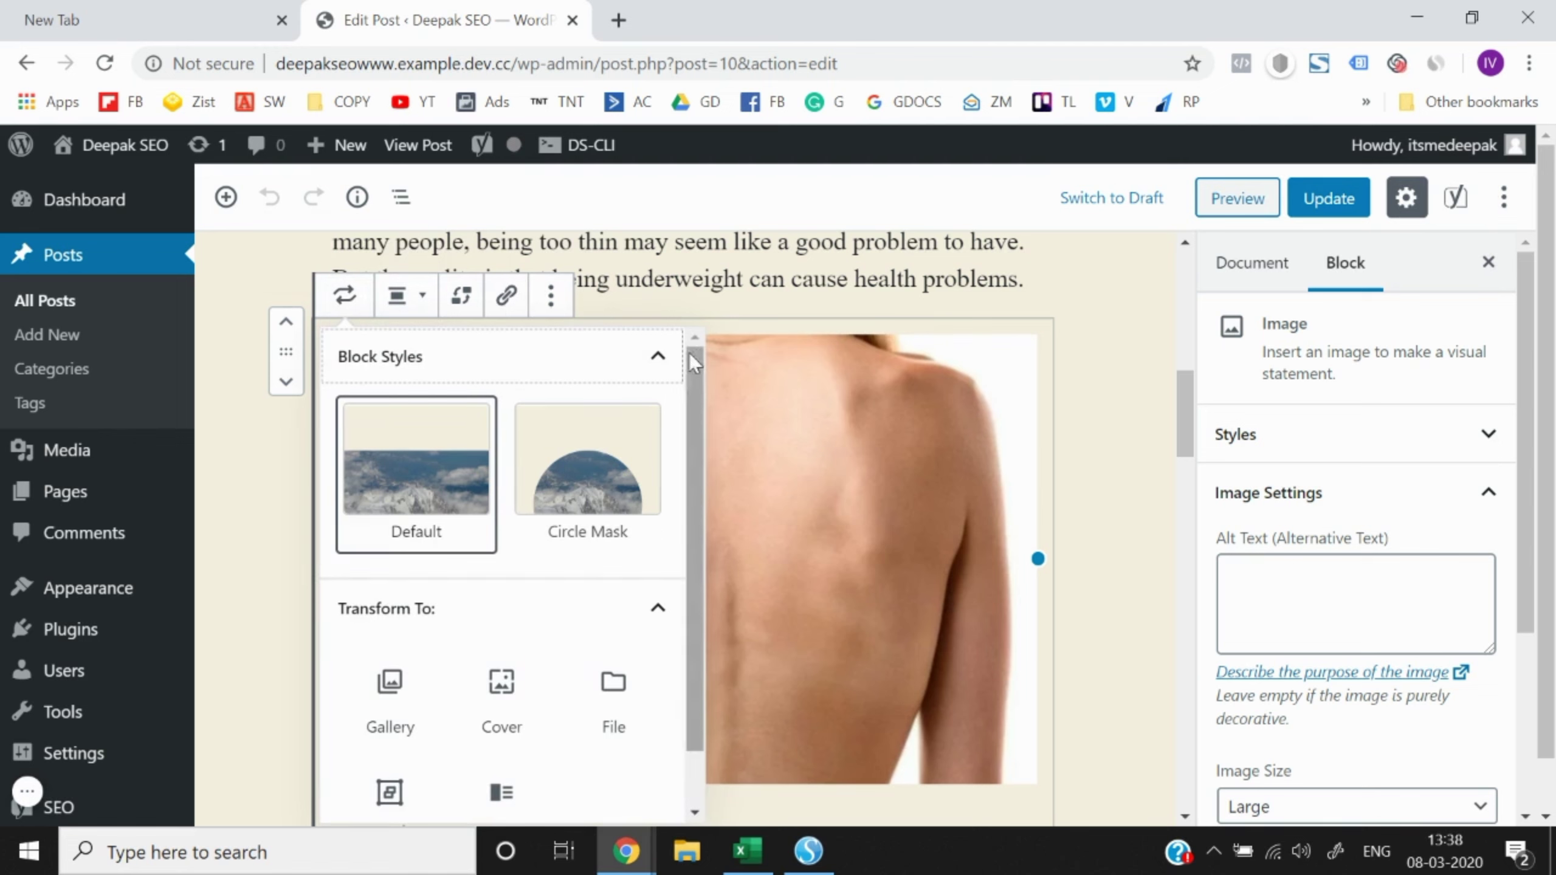
pyautogui.click(657, 356)
pyautogui.scroll(-5, 1370, 450)
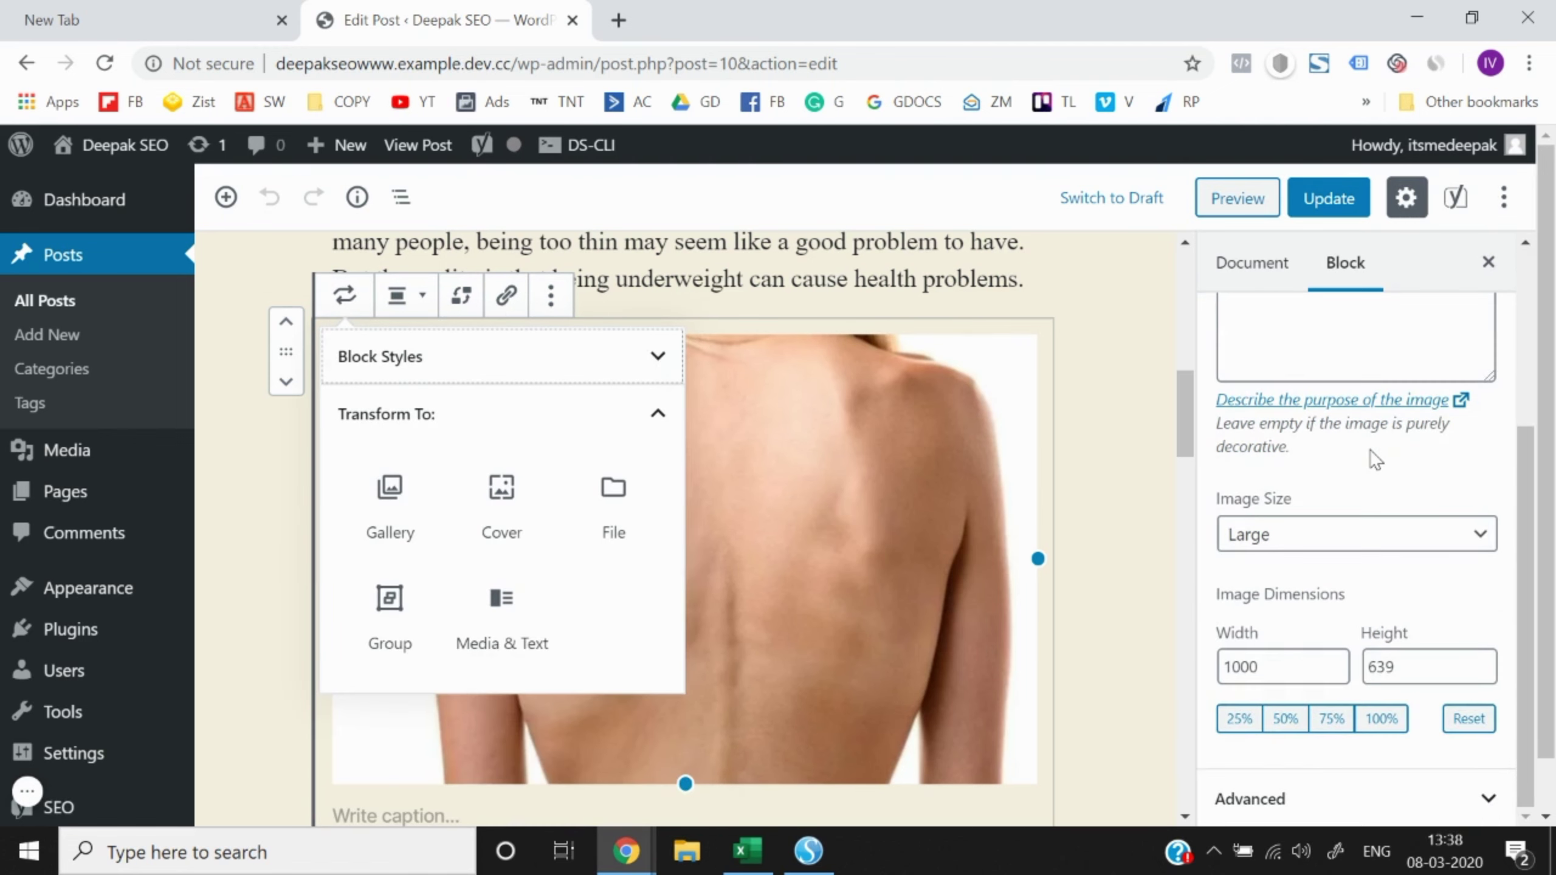
pyautogui.click(1369, 791)
pyautogui.click(1367, 797)
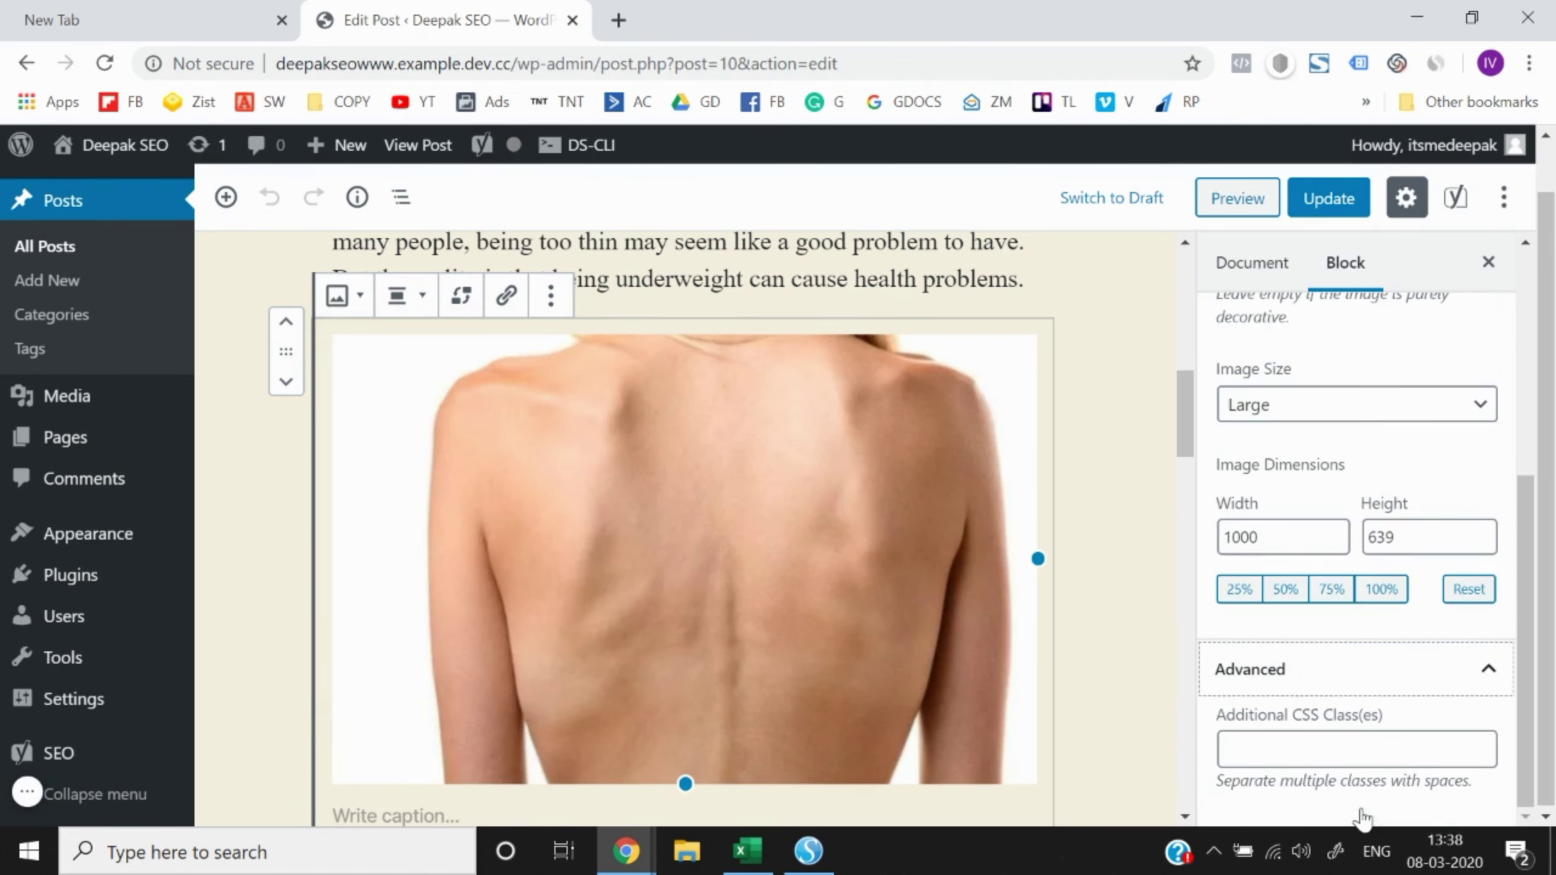
pyautogui.scroll(3, 1365, 816)
pyautogui.scroll(3, 1364, 817)
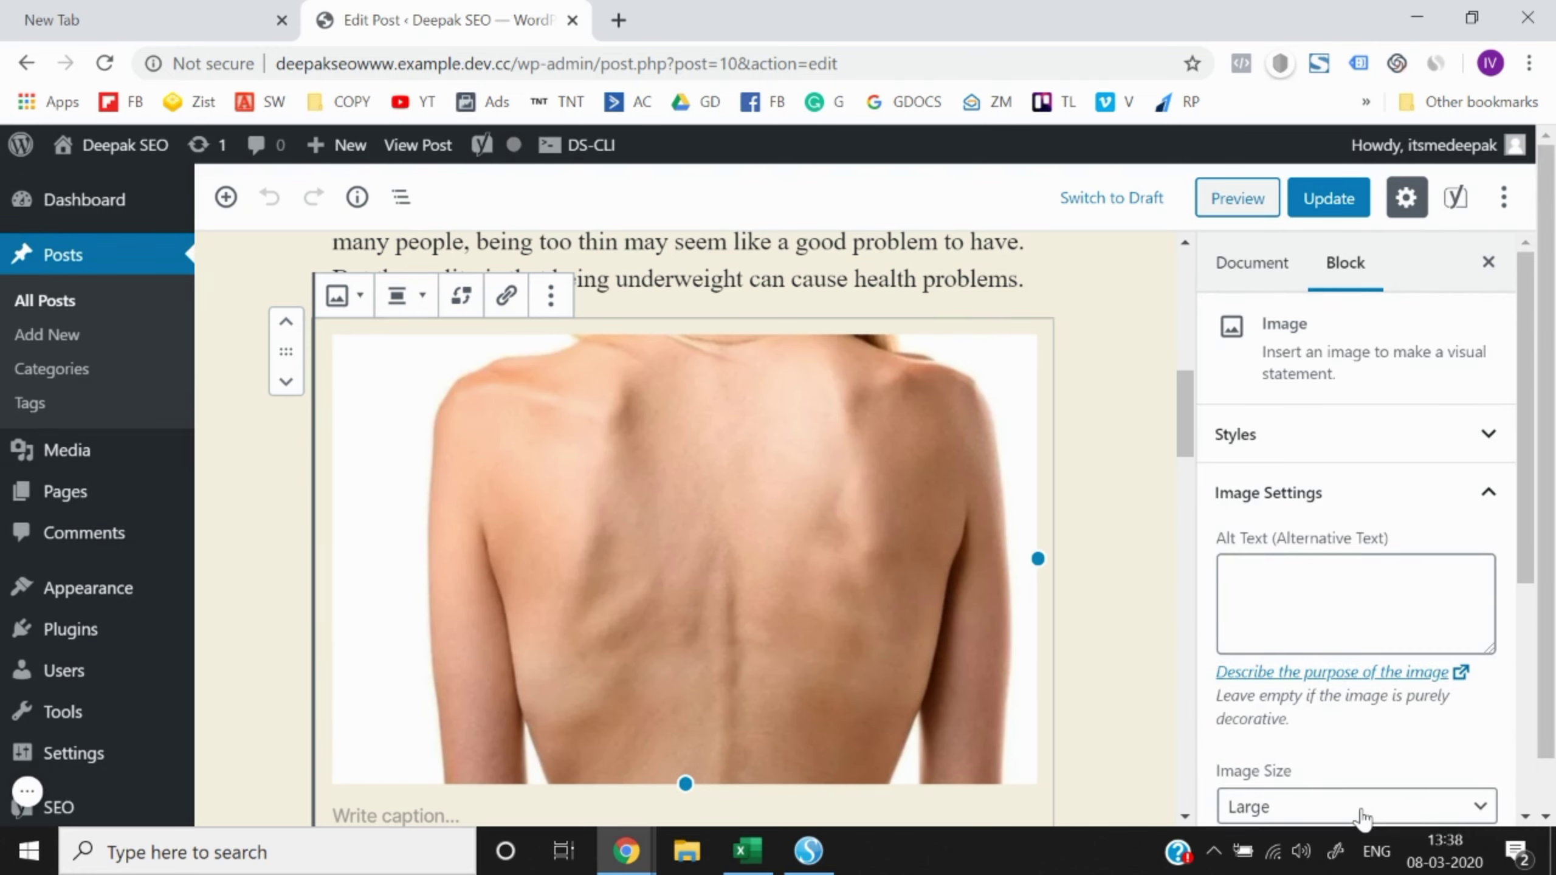
pyautogui.click(1456, 437)
pyautogui.scroll(-8, 1456, 434)
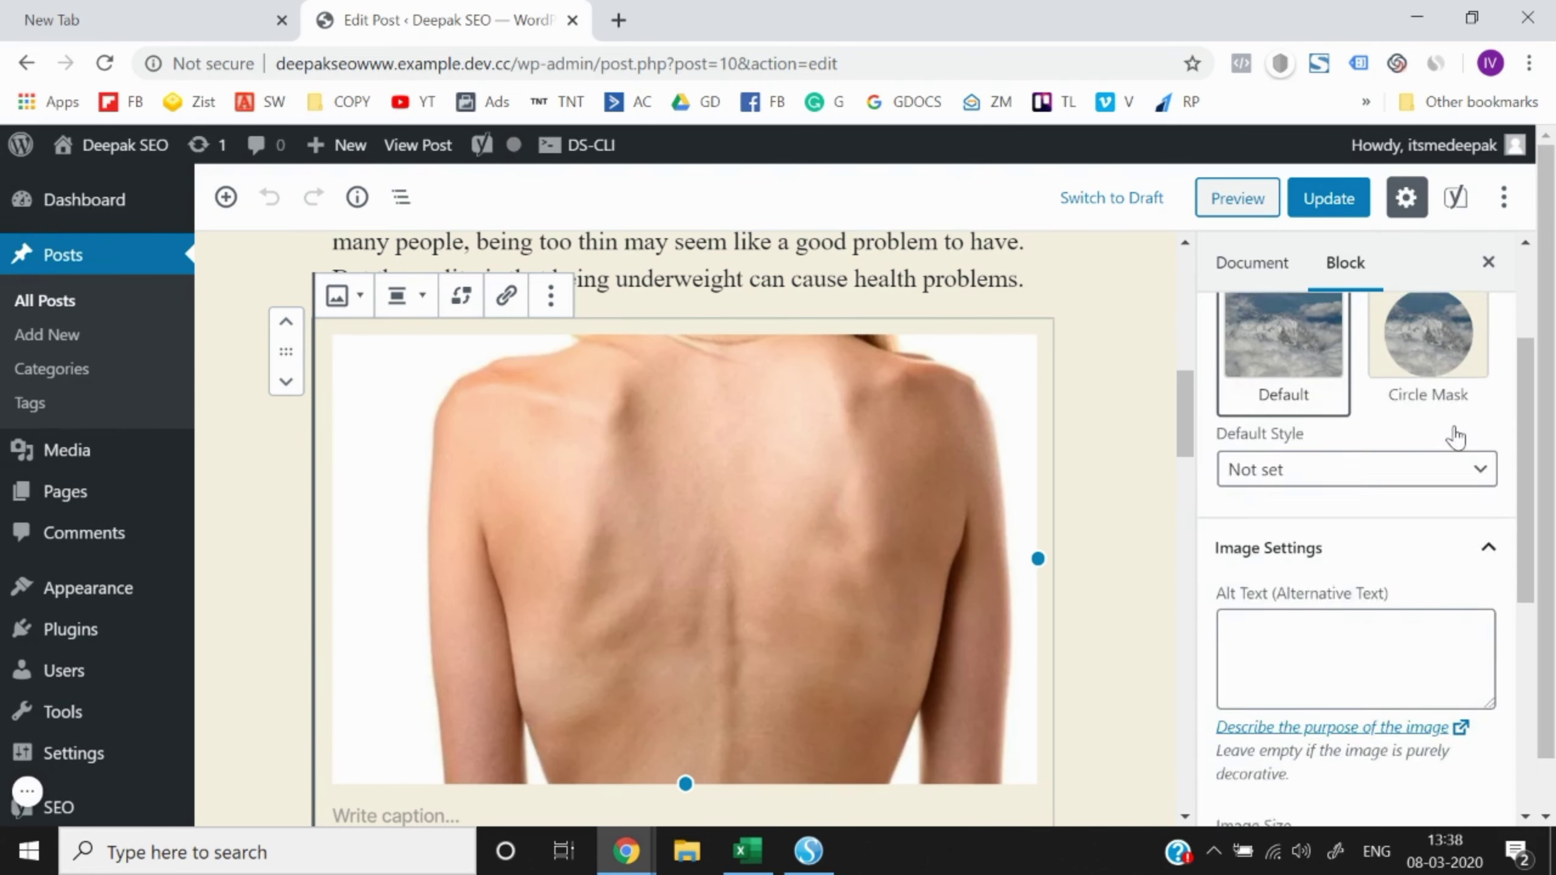
pyautogui.scroll(2, 1391, 448)
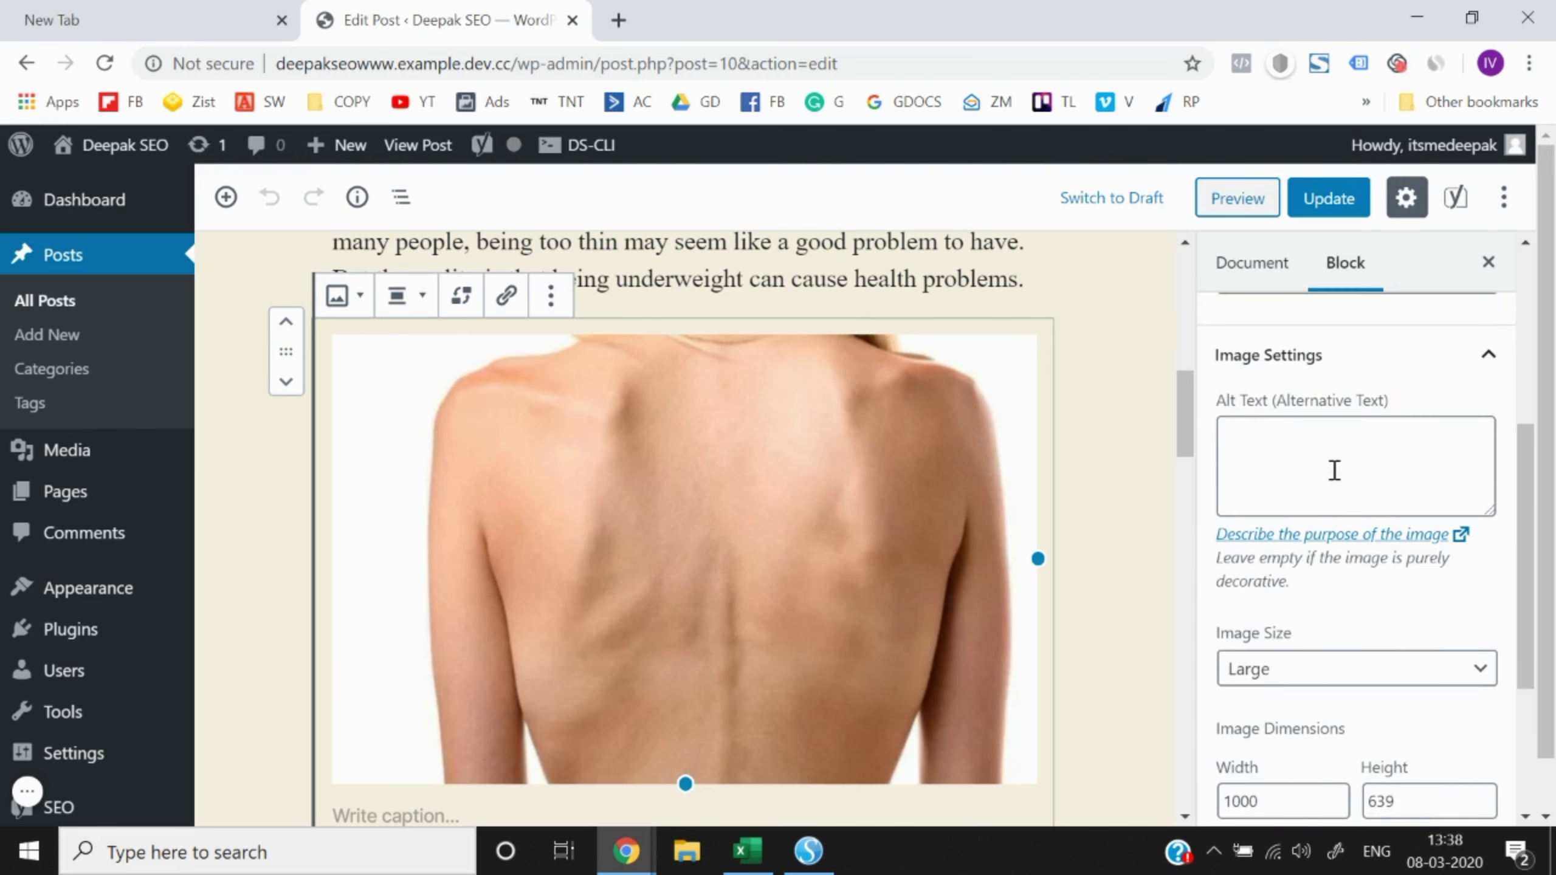
pyautogui.scroll(6, 1335, 471)
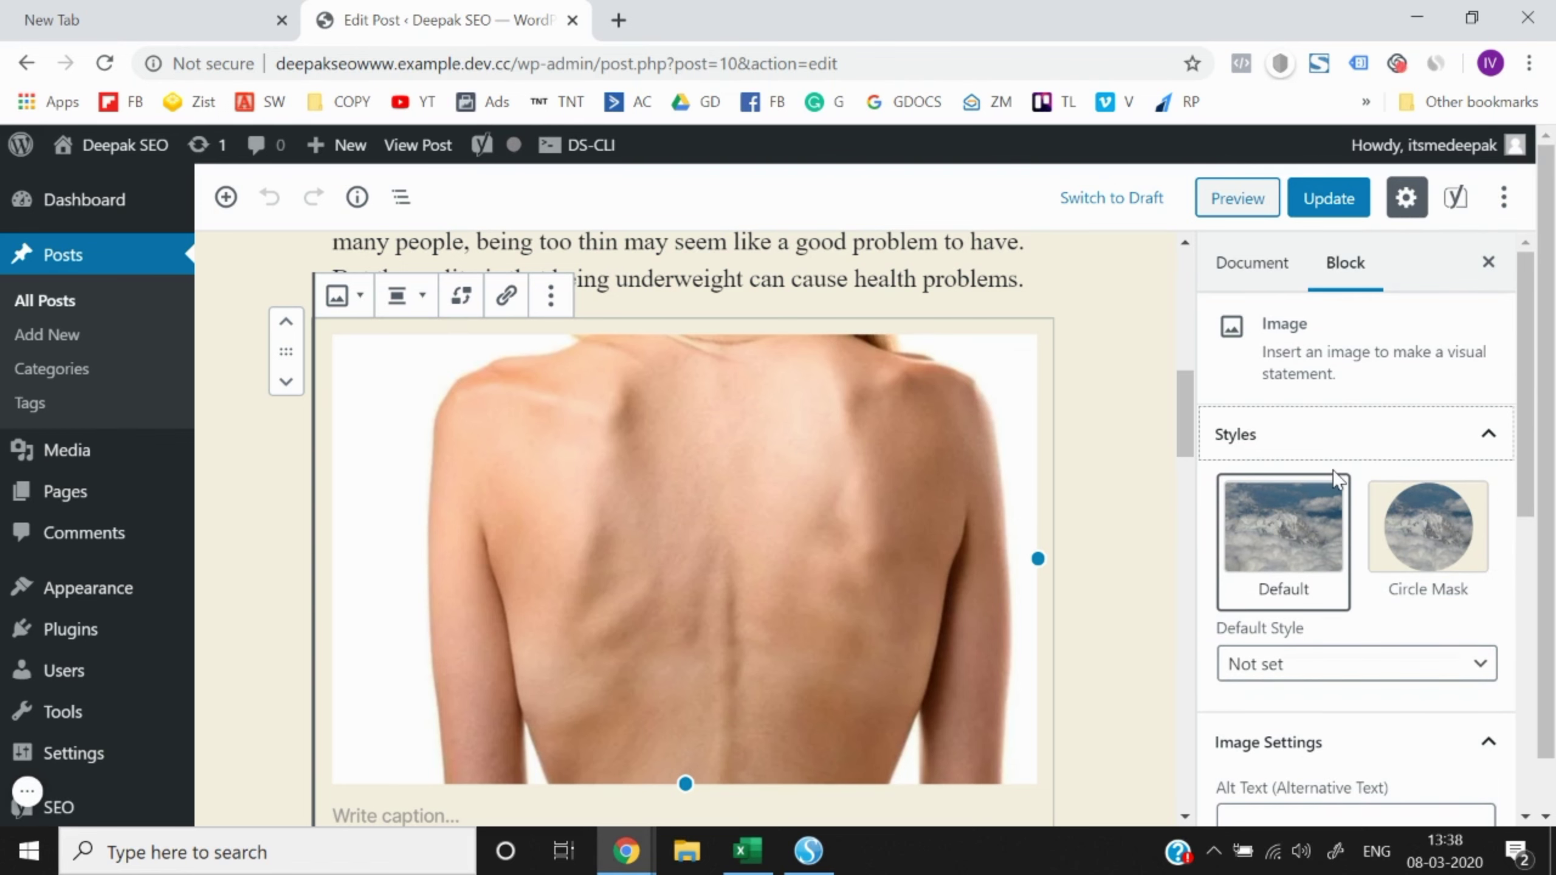
pyautogui.scroll(-5, 1335, 479)
pyautogui.scroll(-4, 726, 523)
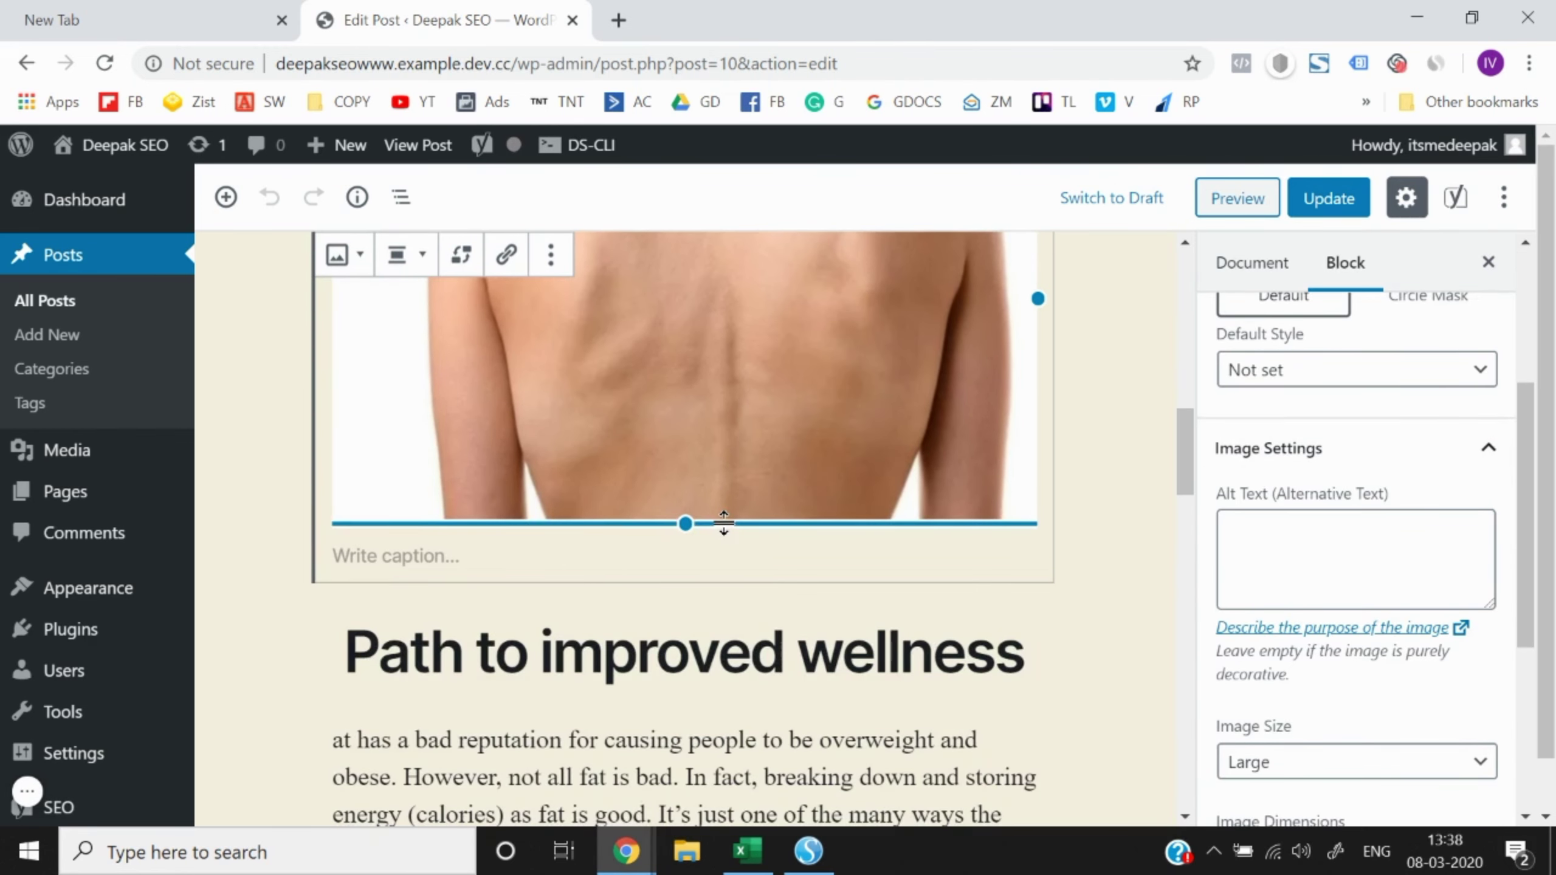
# - Delete the selected image and insert an empty Image block in its place above the "Path to improved wellness" heading
pyautogui.scroll(2, 724, 522)
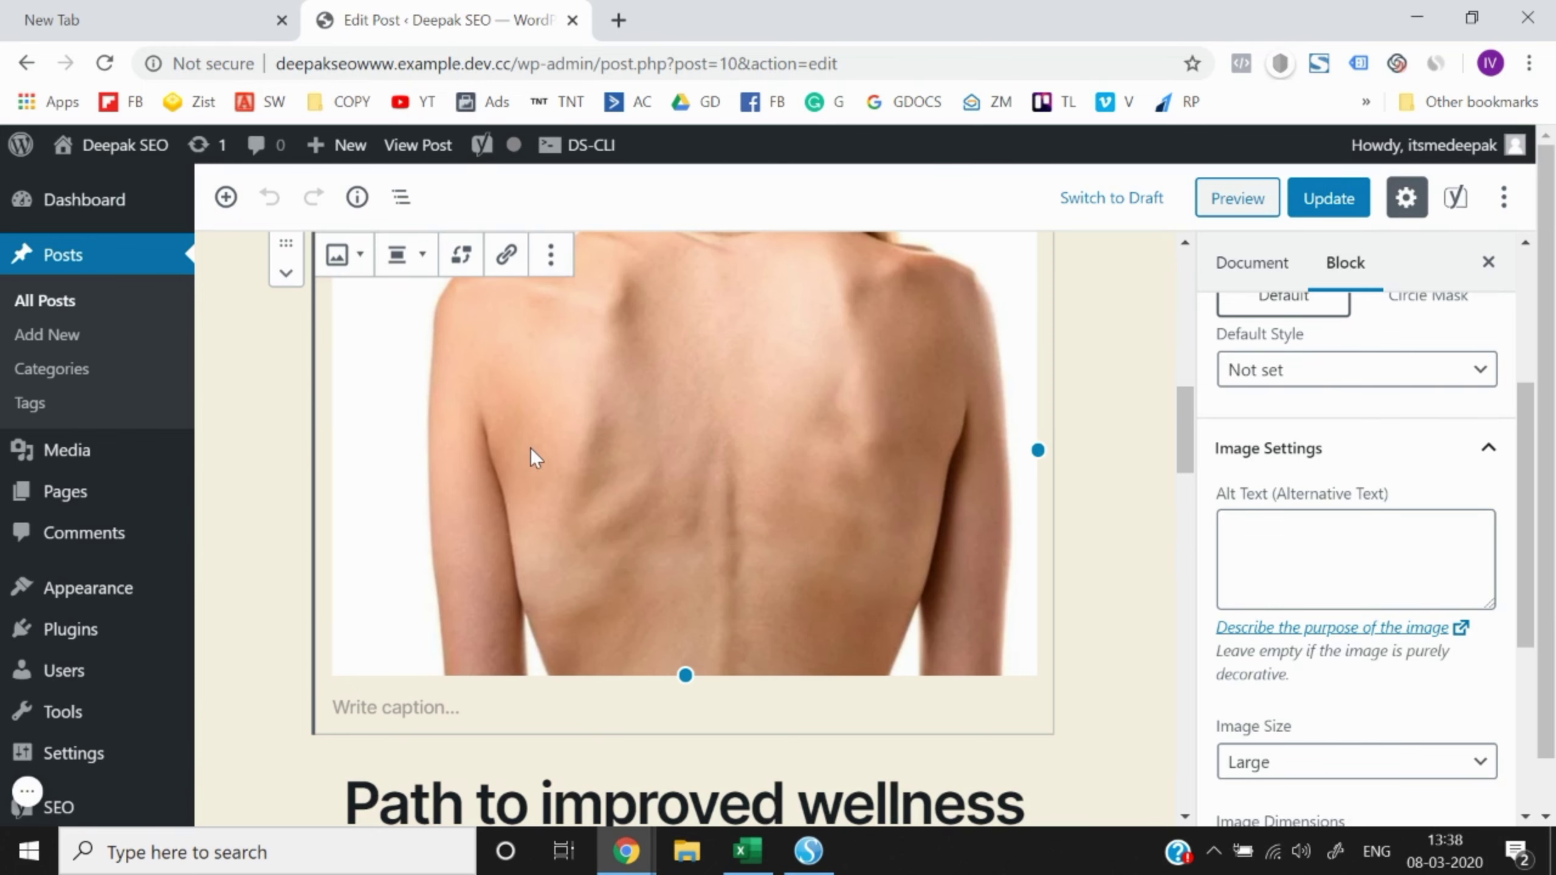
pyautogui.press('Delete')
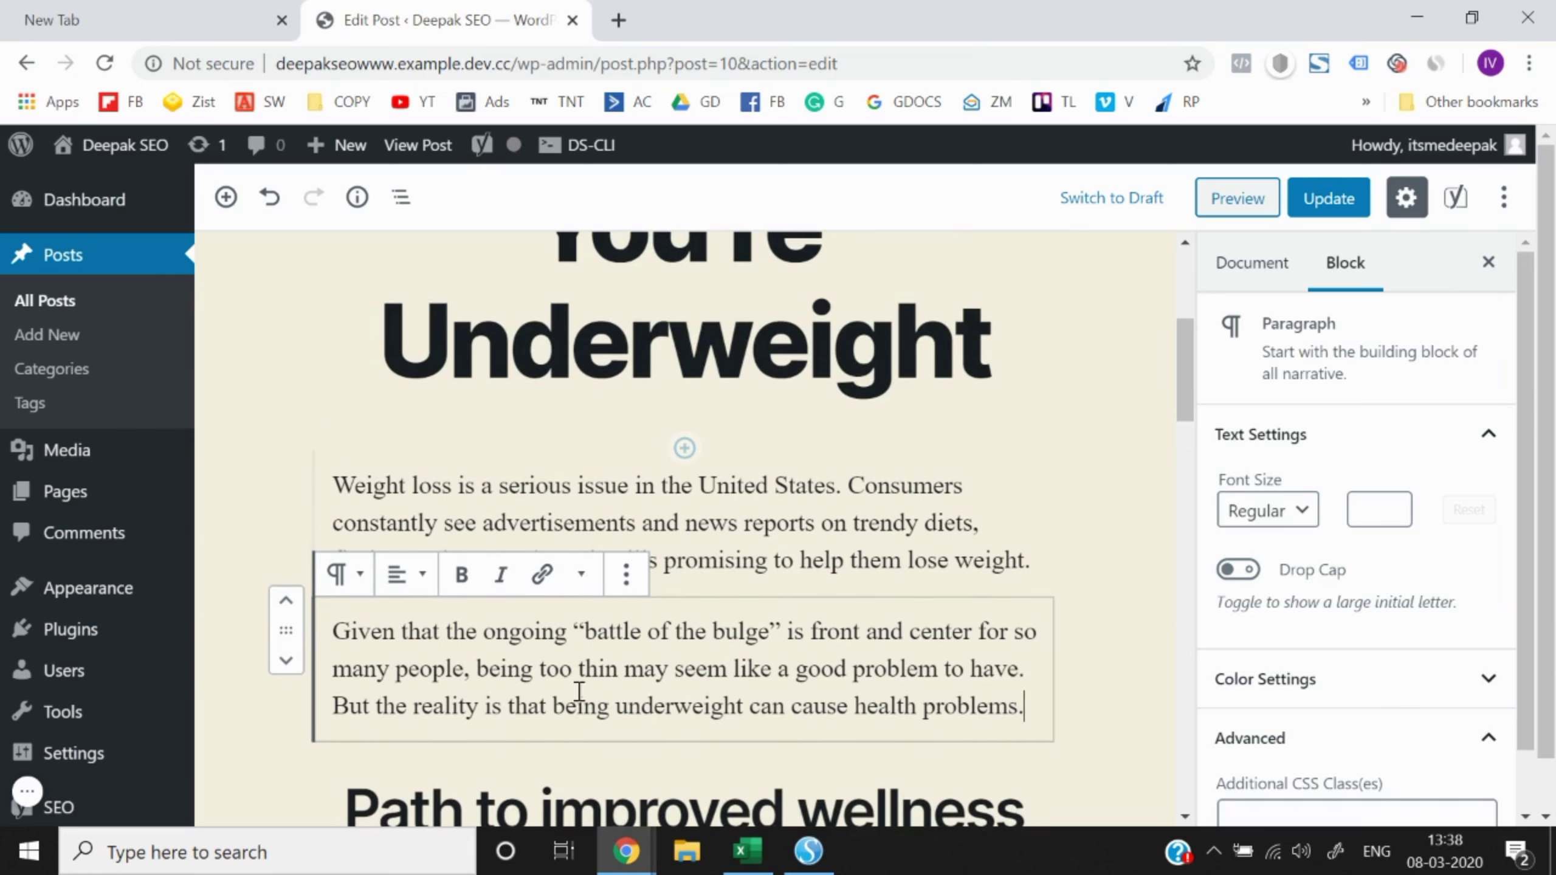
pyautogui.press('Return')
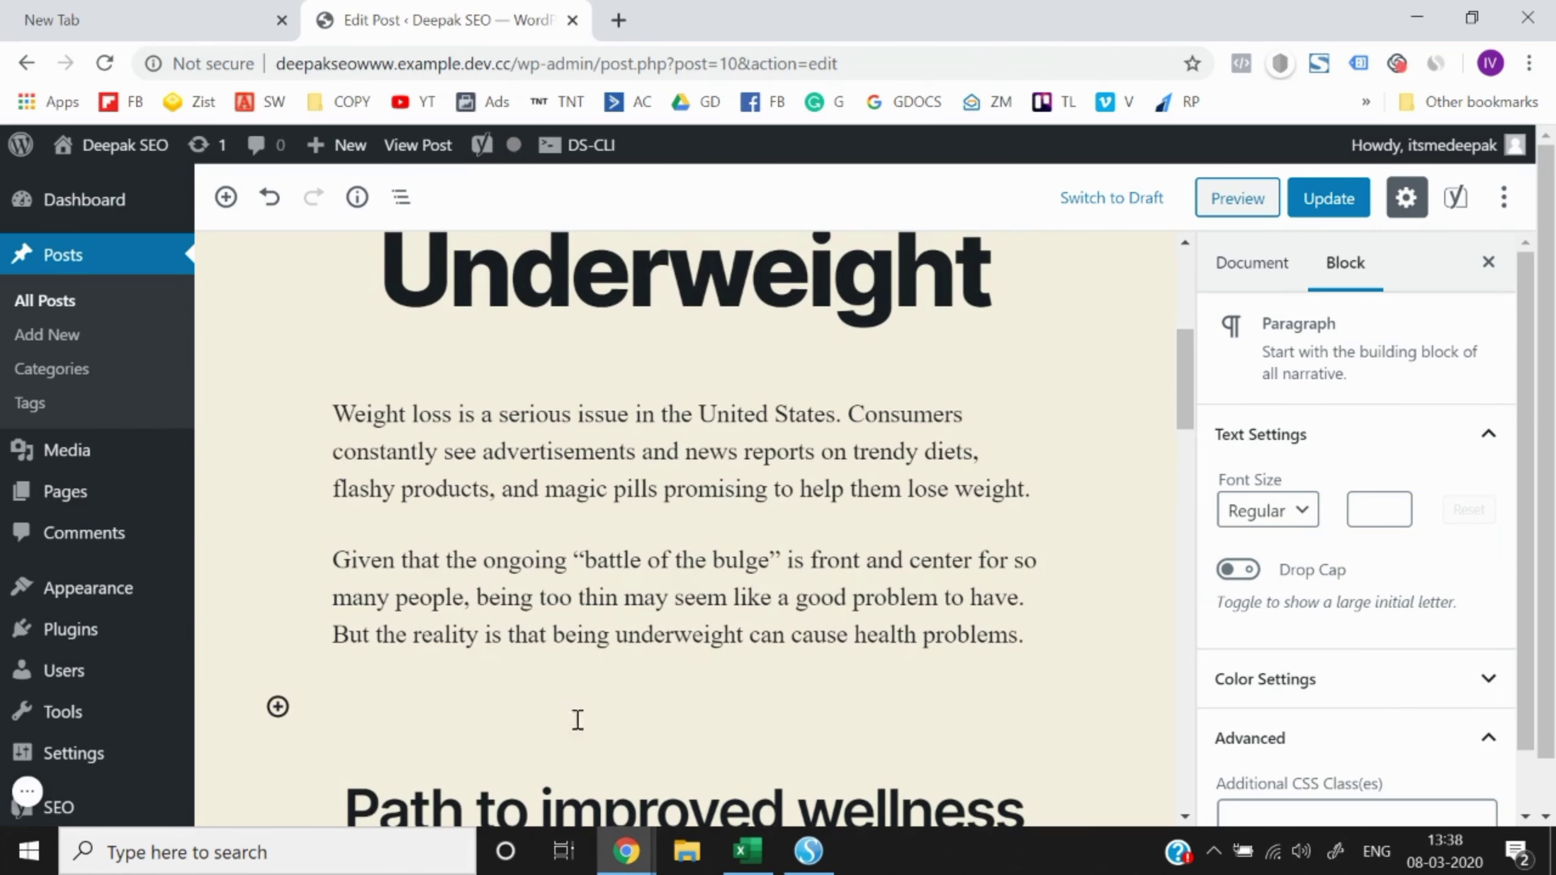
pyautogui.click(279, 709)
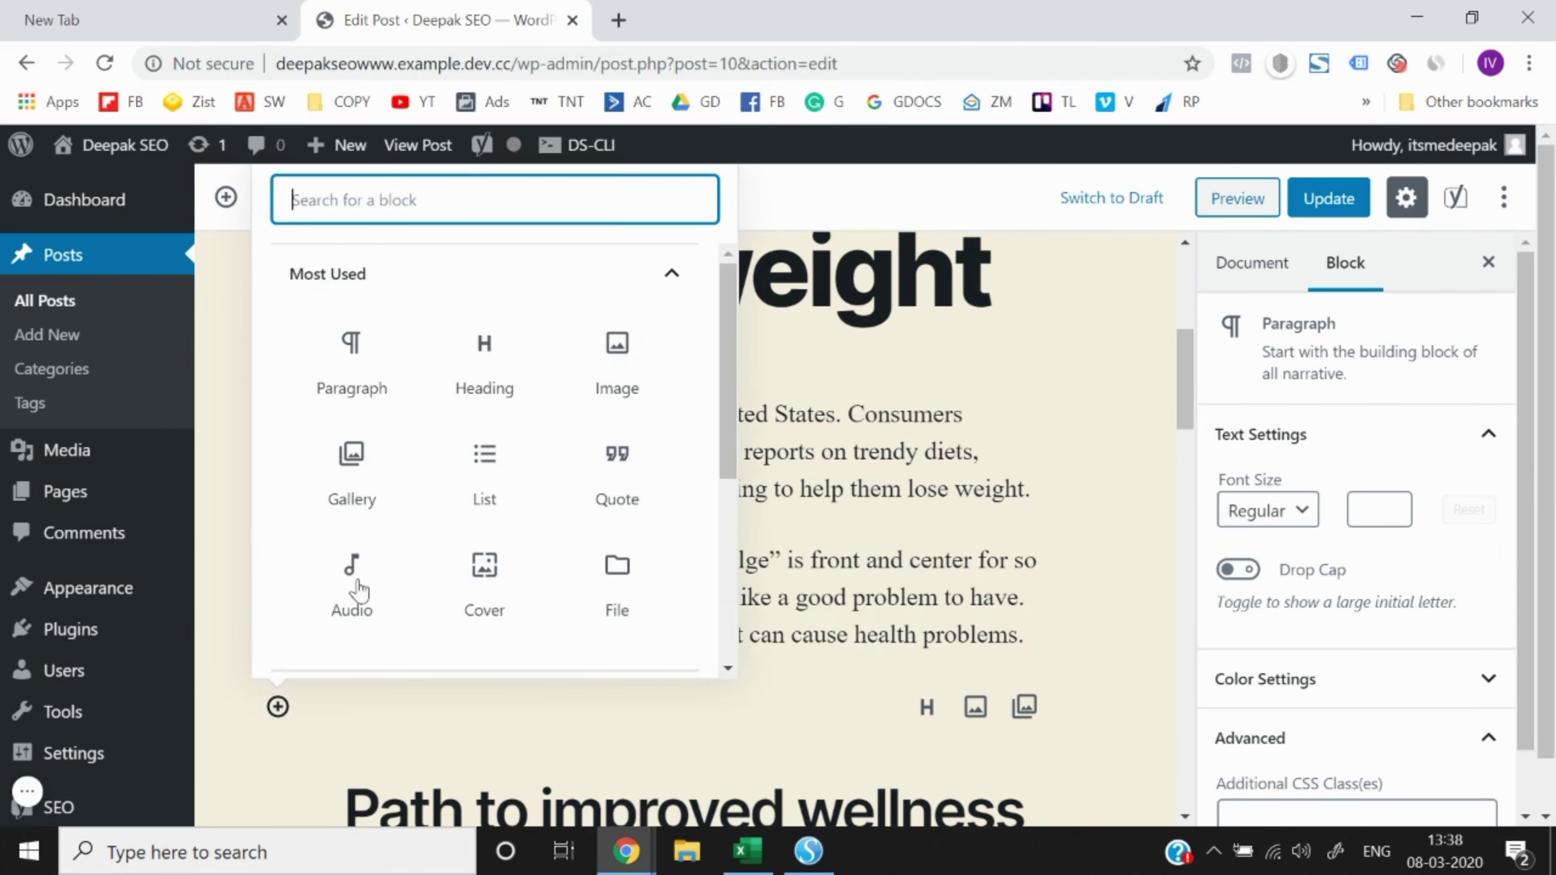
pyautogui.click(614, 348)
pyautogui.scroll(-2, 525, 577)
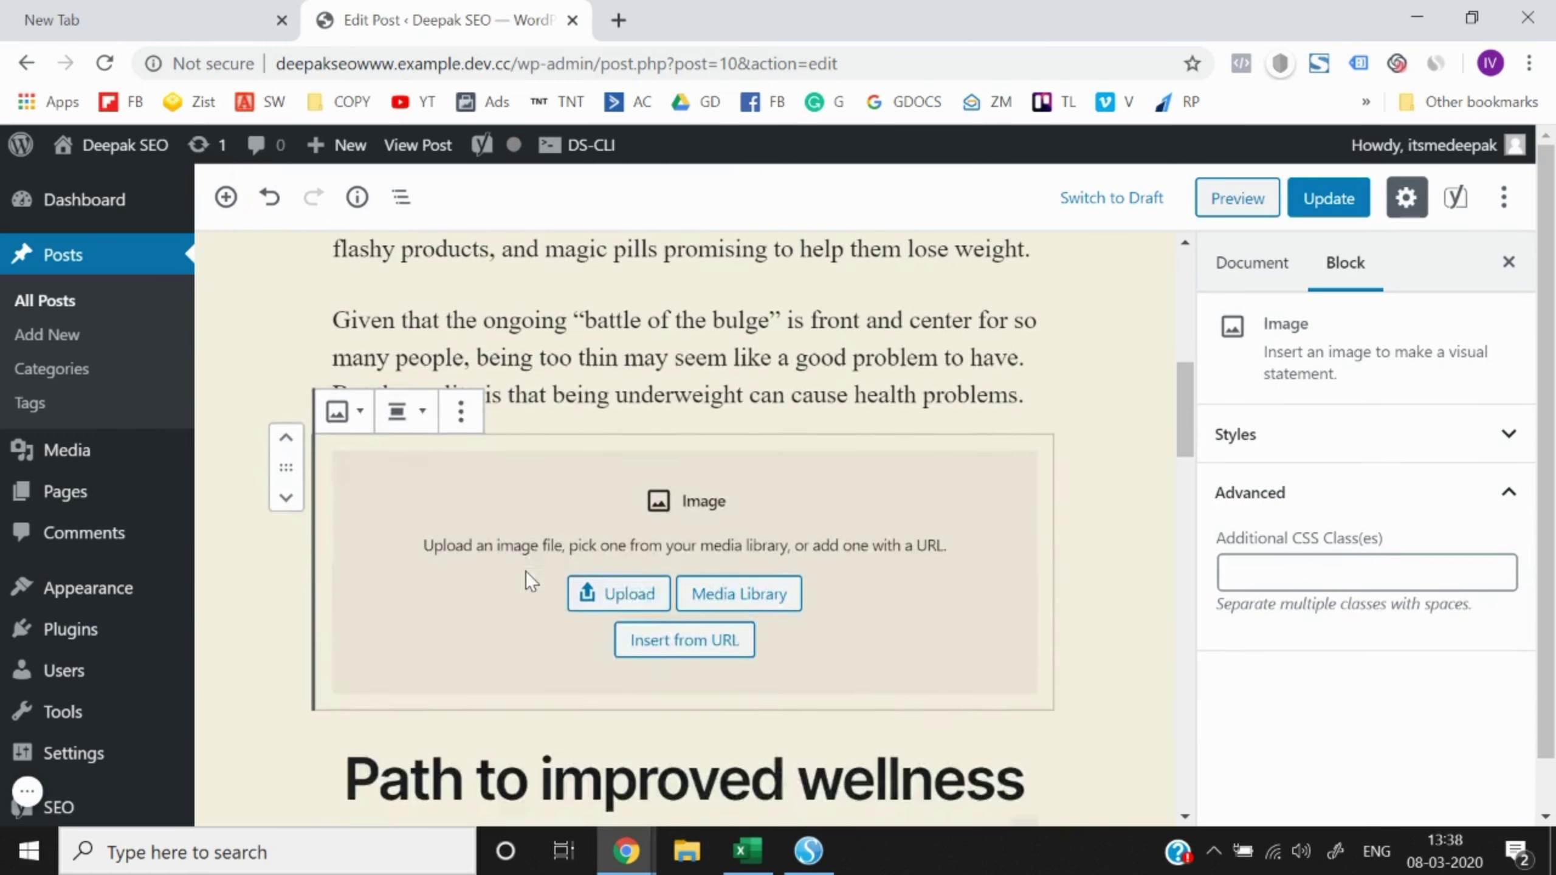
# - Start an image upload for the empty block and rename the "Insta photo" file on the Desktop to "gain Weight"
pyautogui.click(635, 591)
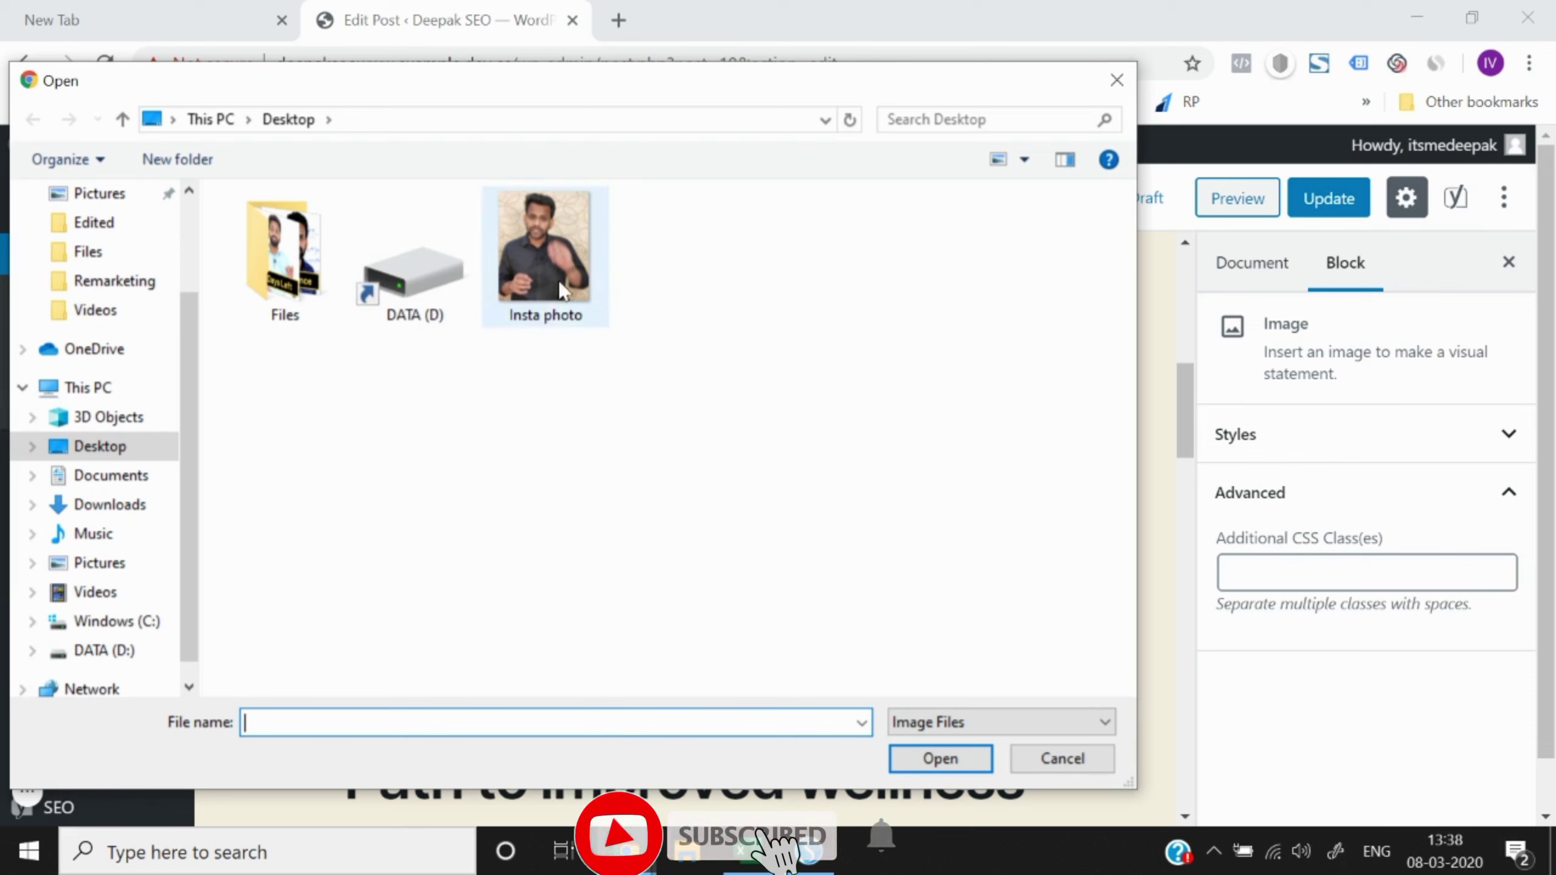
pyautogui.click(573, 319)
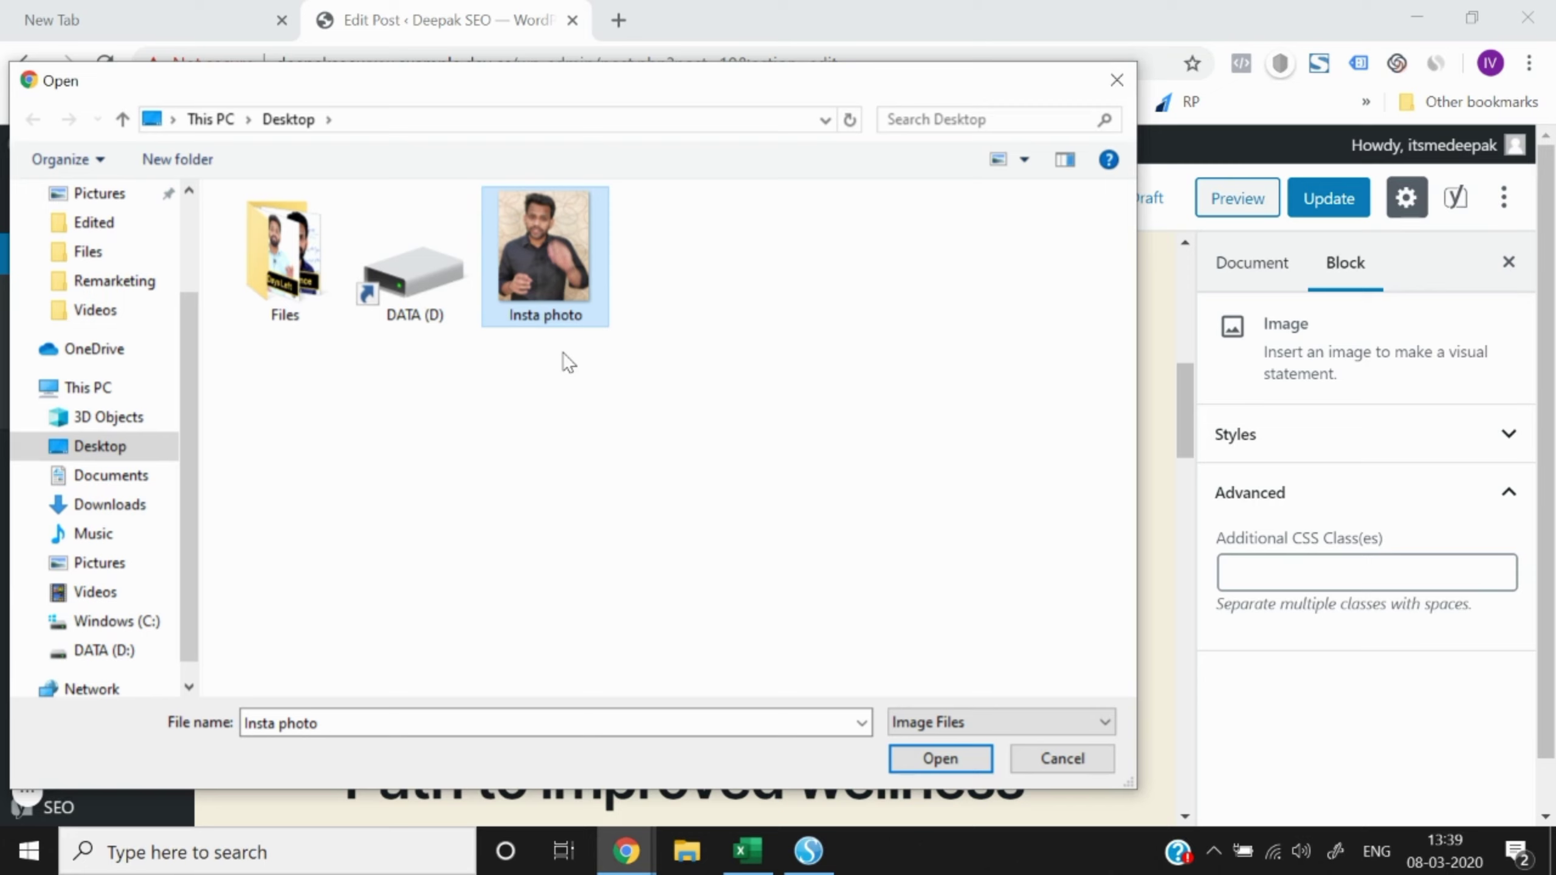
pyautogui.press('F2')
pyautogui.write('gai')
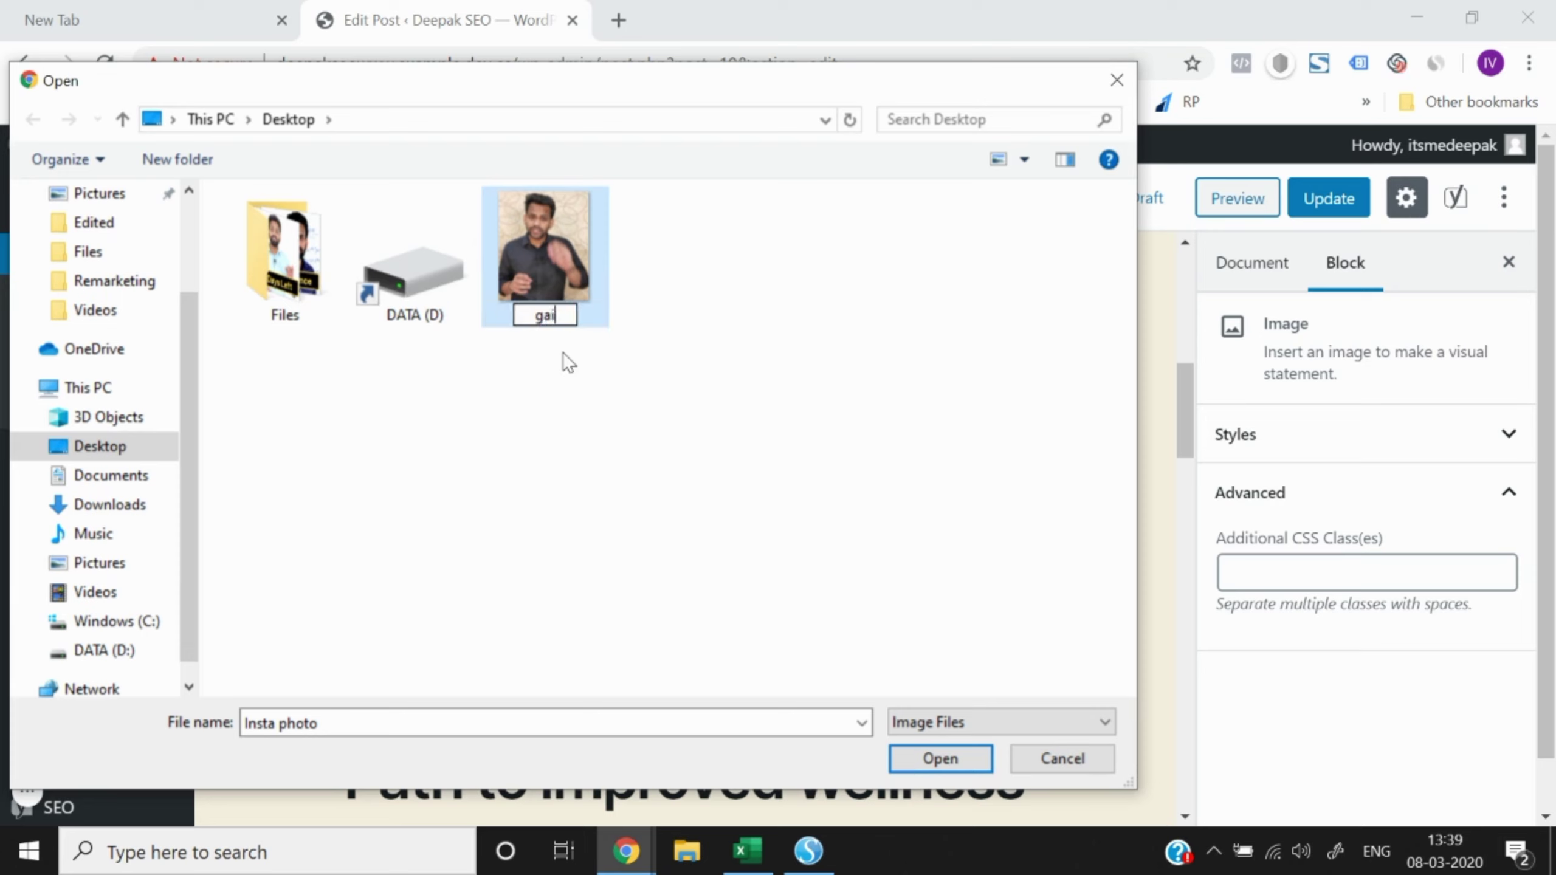
pyautogui.write('n Weight')
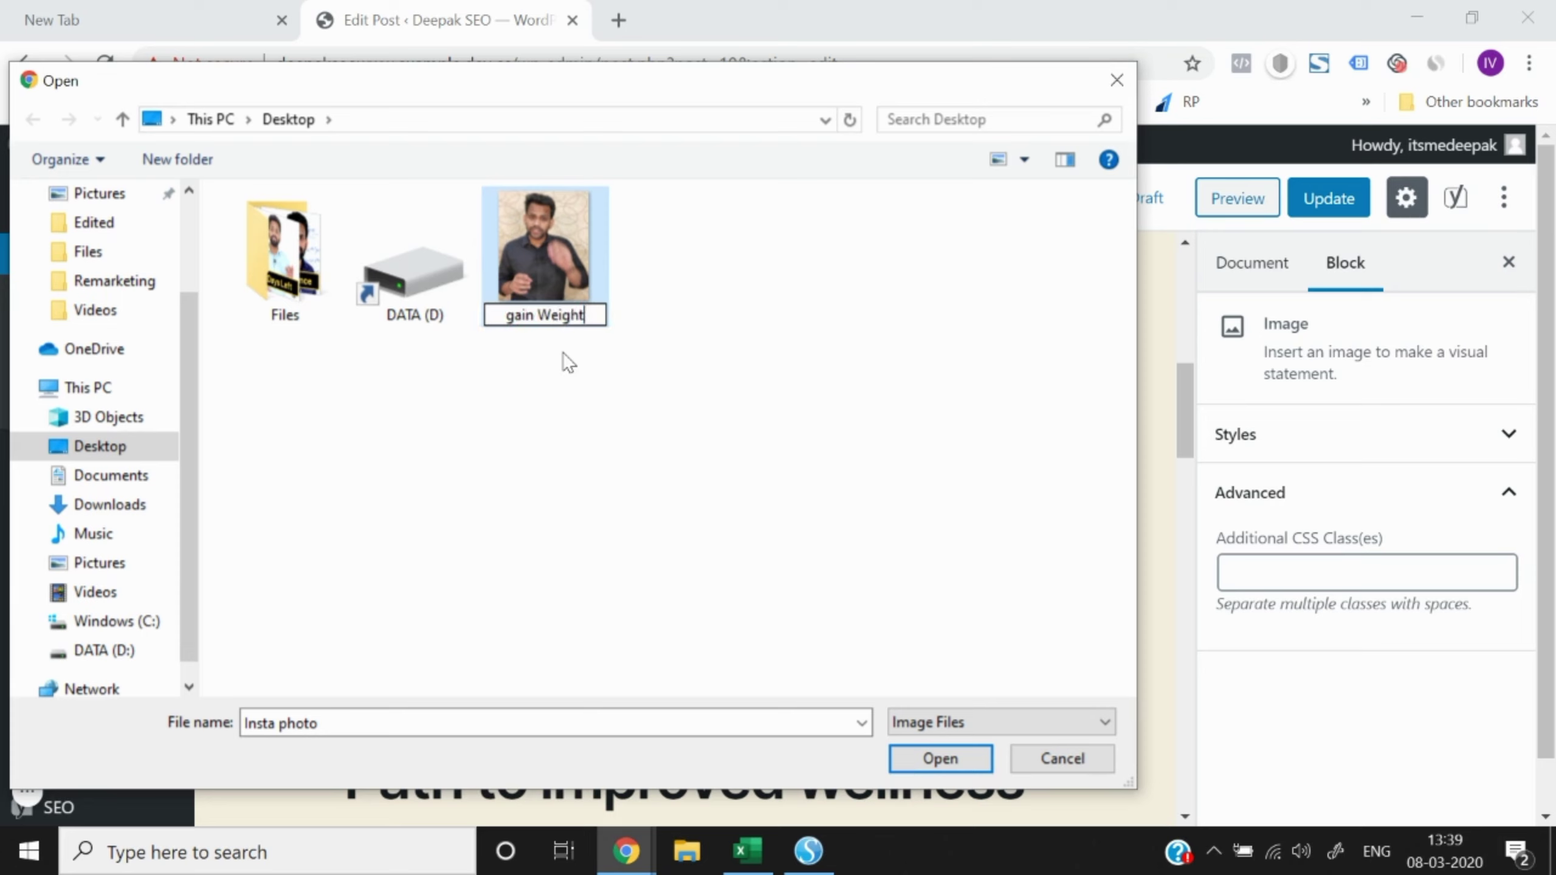
pyautogui.click(561, 352)
# - Upload the "gain Weight" photo into the Image block and review its image settings
pyautogui.click(547, 231)
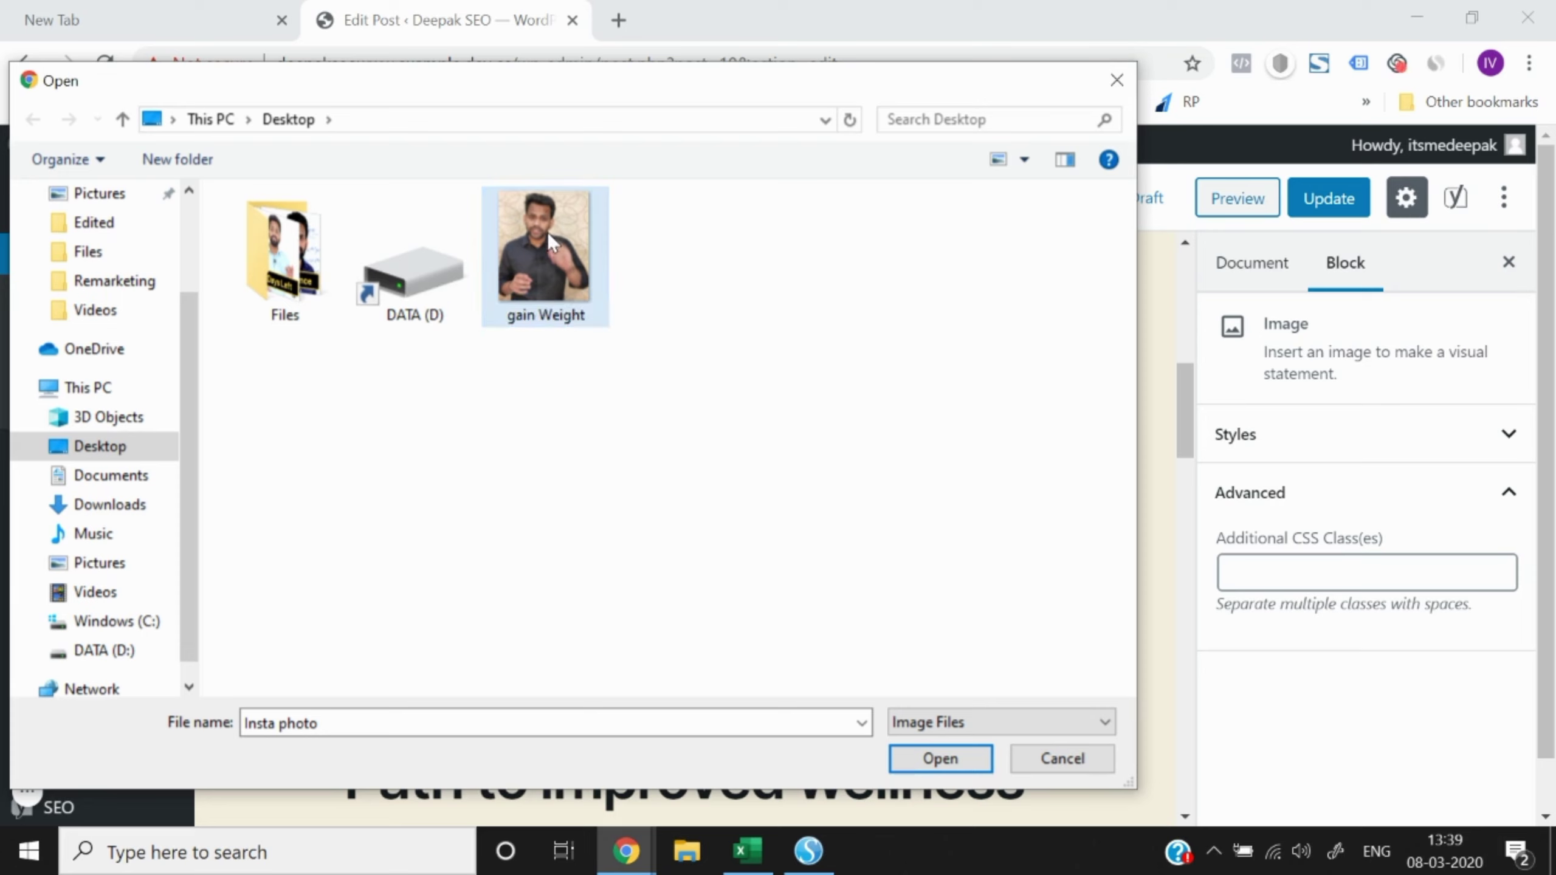
pyautogui.doubleClick(547, 231)
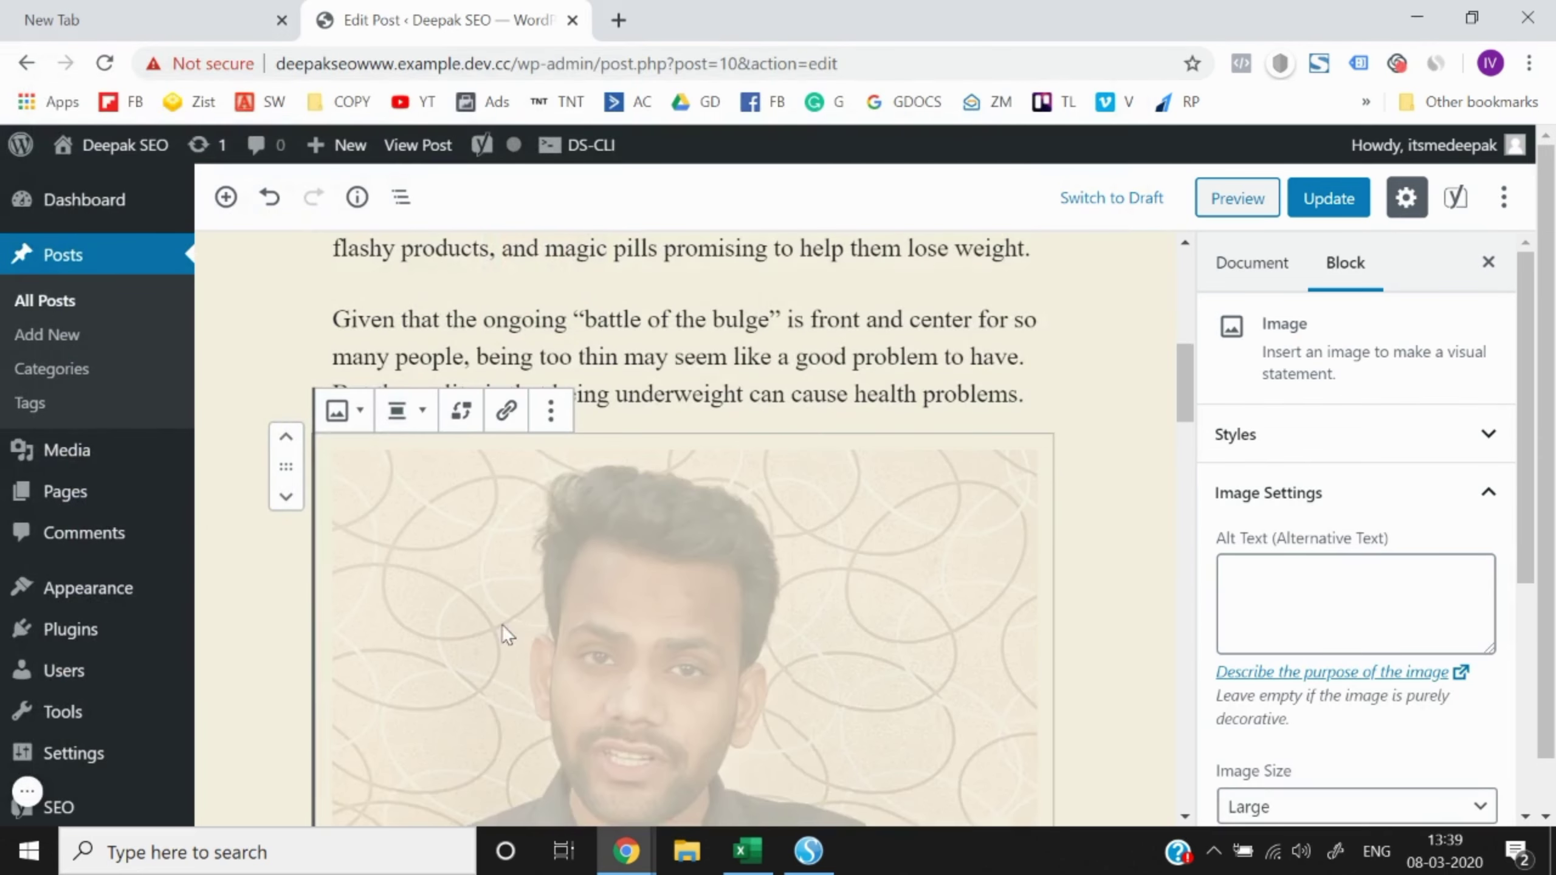
pyautogui.scroll(-2, 501, 643)
pyautogui.scroll(-1, 501, 642)
pyautogui.scroll(-2, 257, 616)
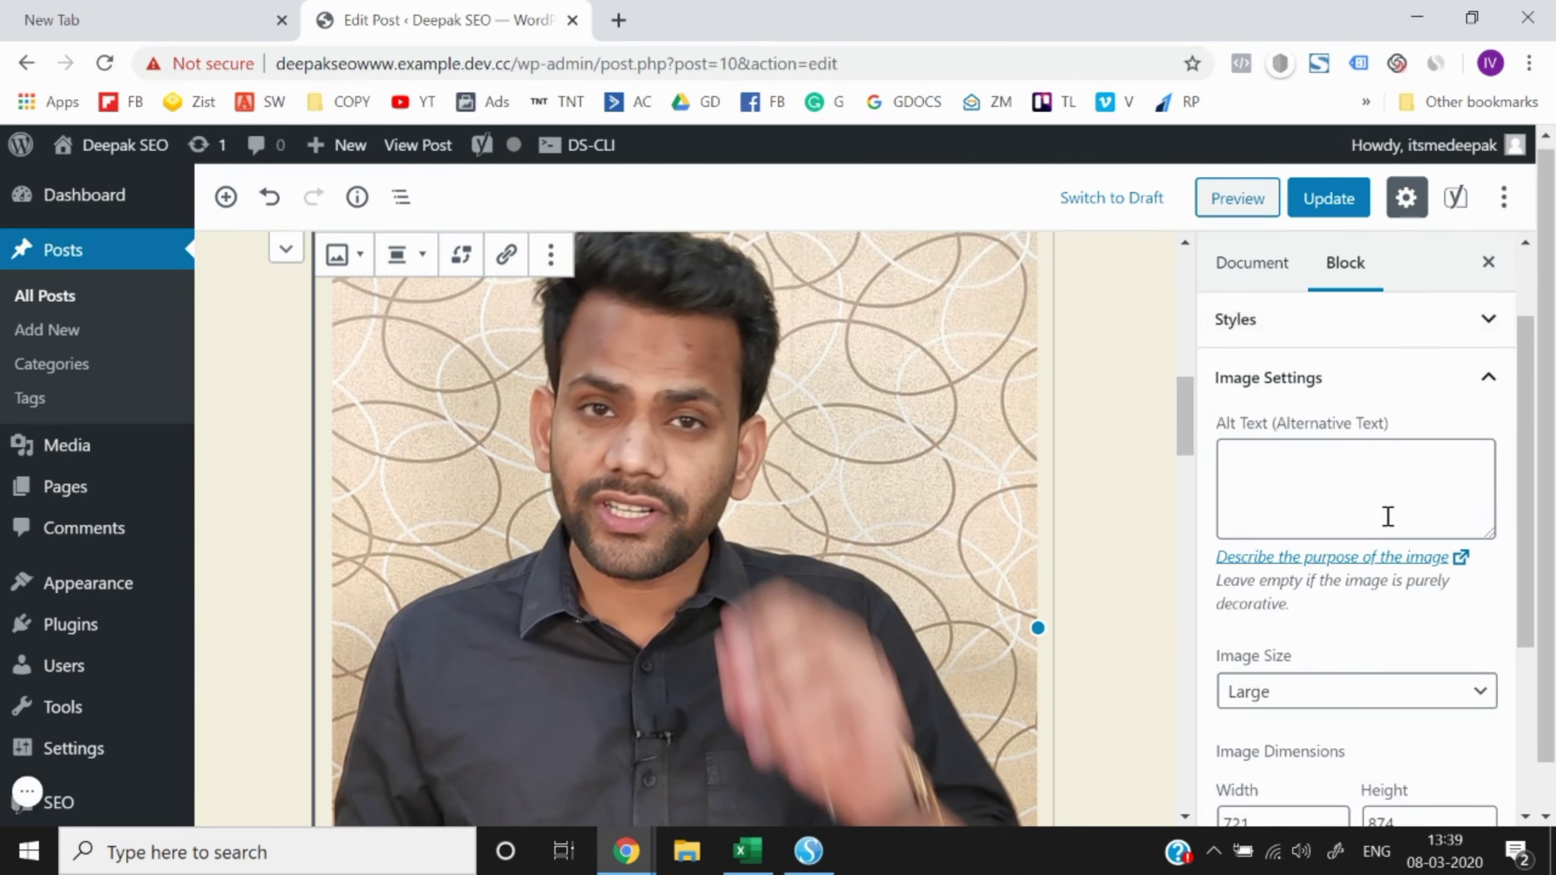
pyautogui.scroll(-2, 1386, 518)
pyautogui.scroll(-3, 1379, 593)
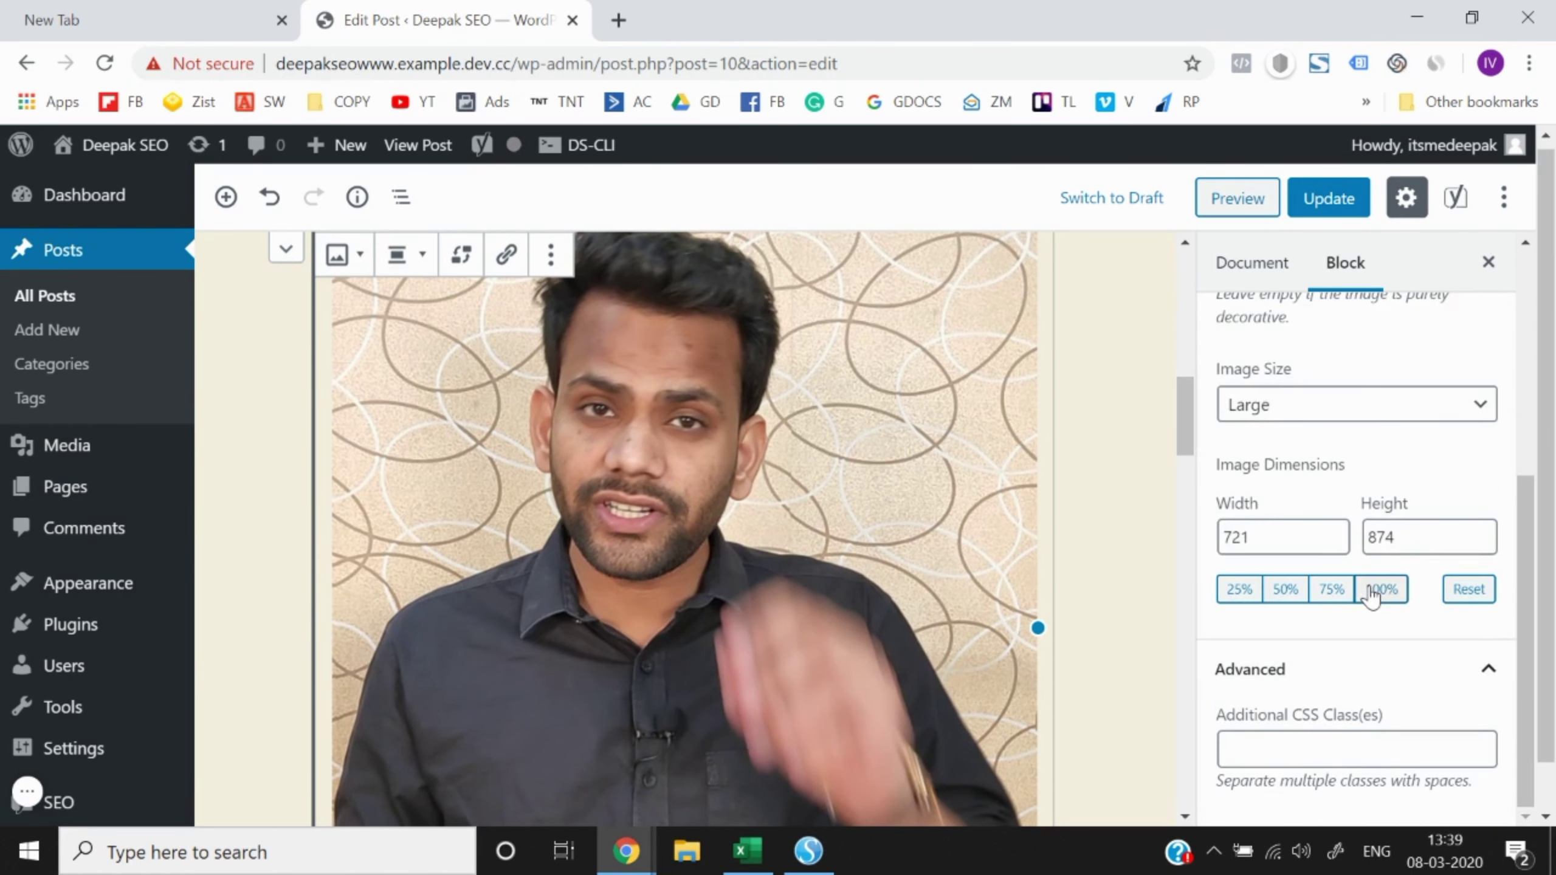
pyautogui.scroll(6, 1371, 589)
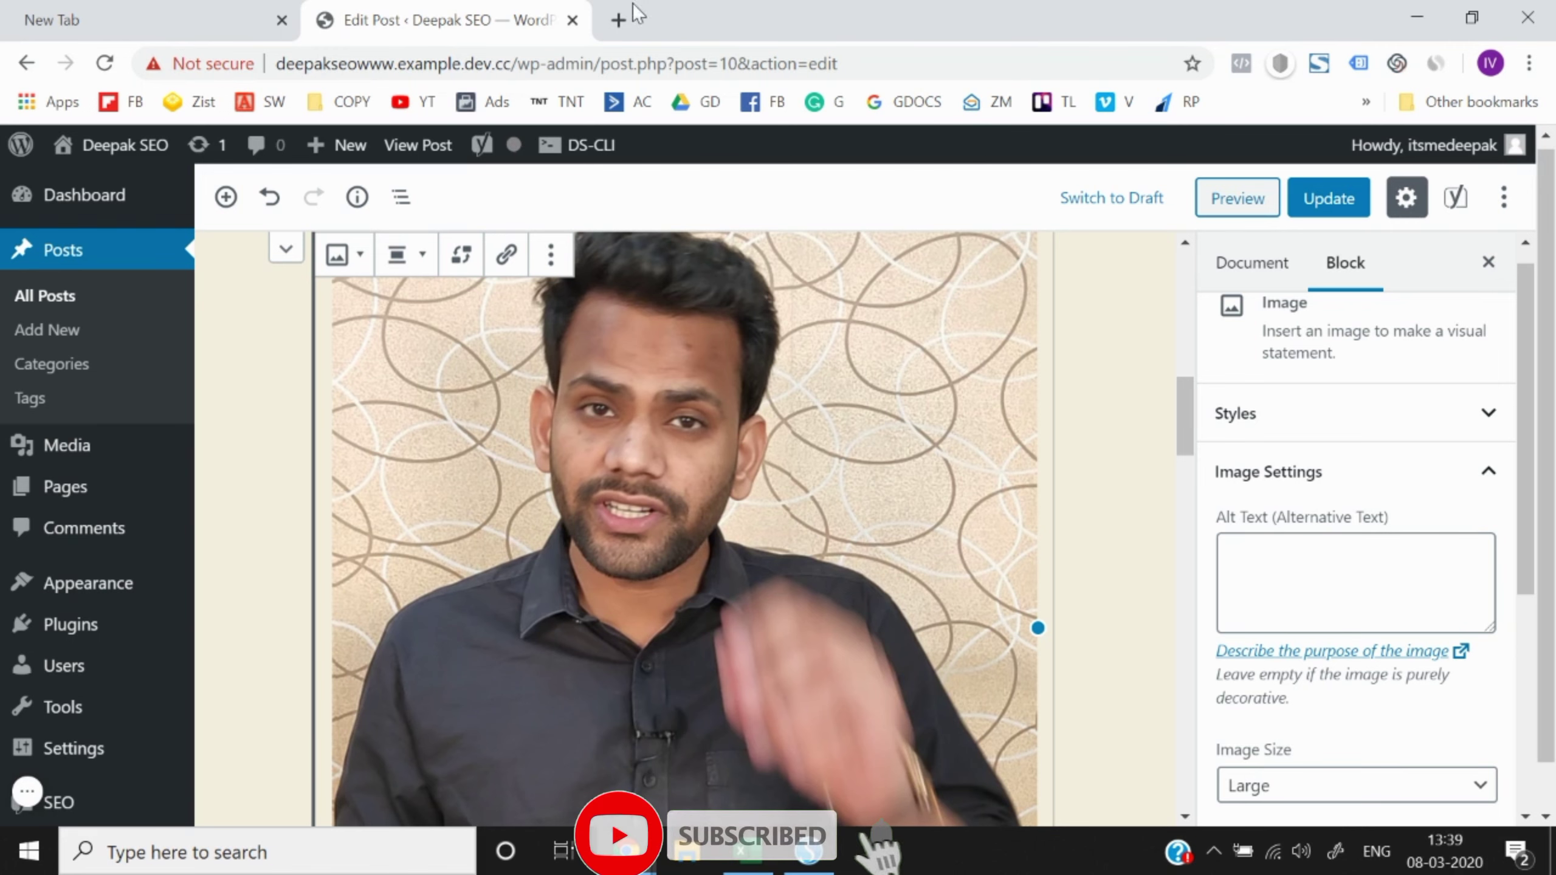
# - Open tinypng.com in a new browser tab, then return to the post editor
pyautogui.click(617, 19)
pyautogui.write('tiny')
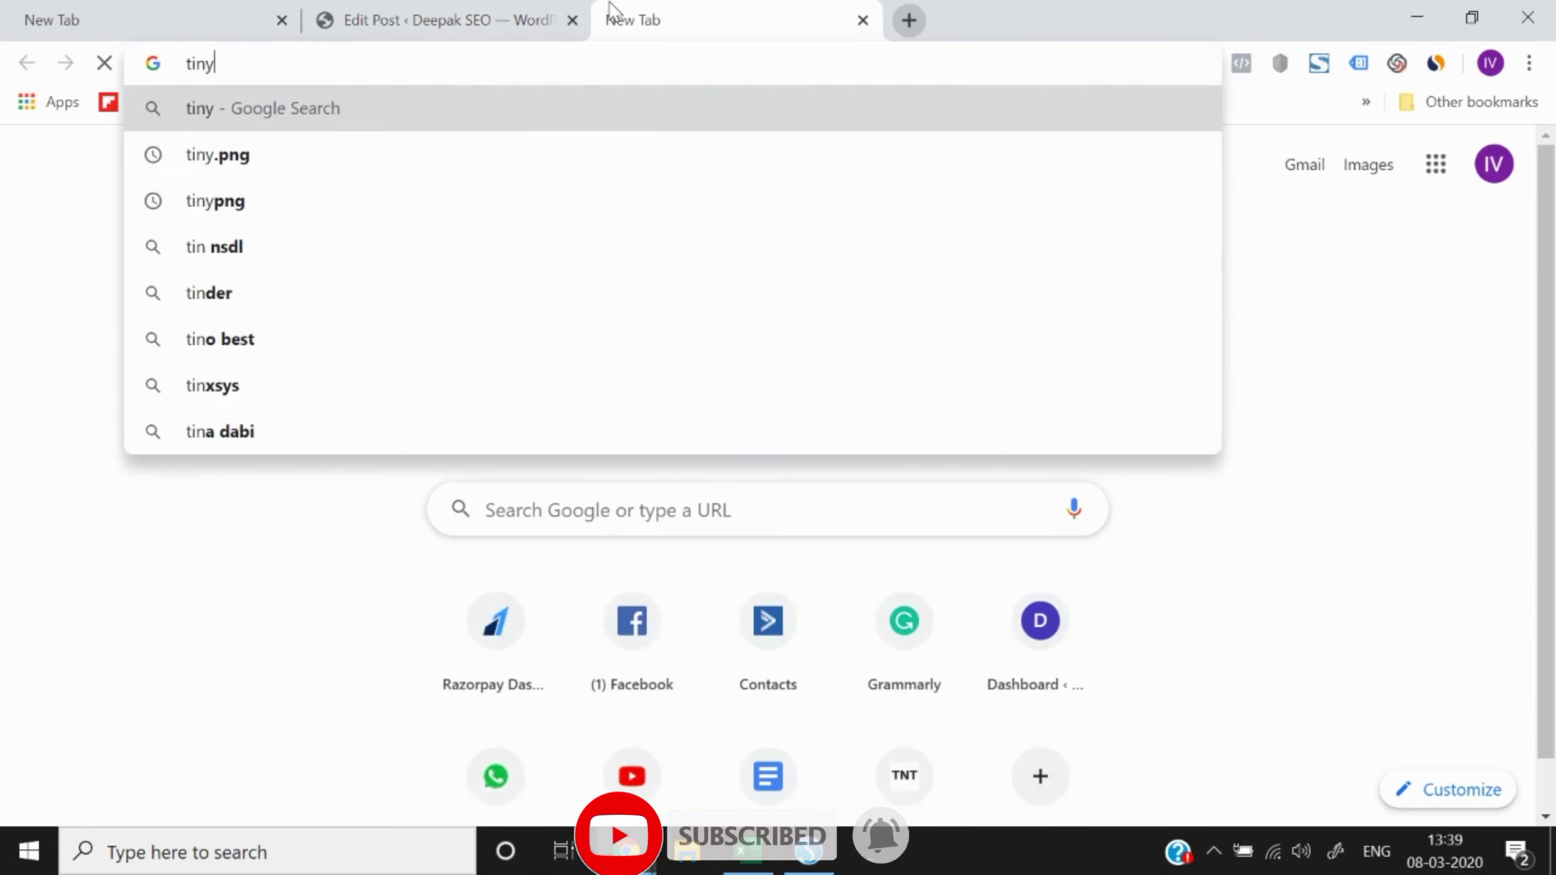
pyautogui.write('png/c')
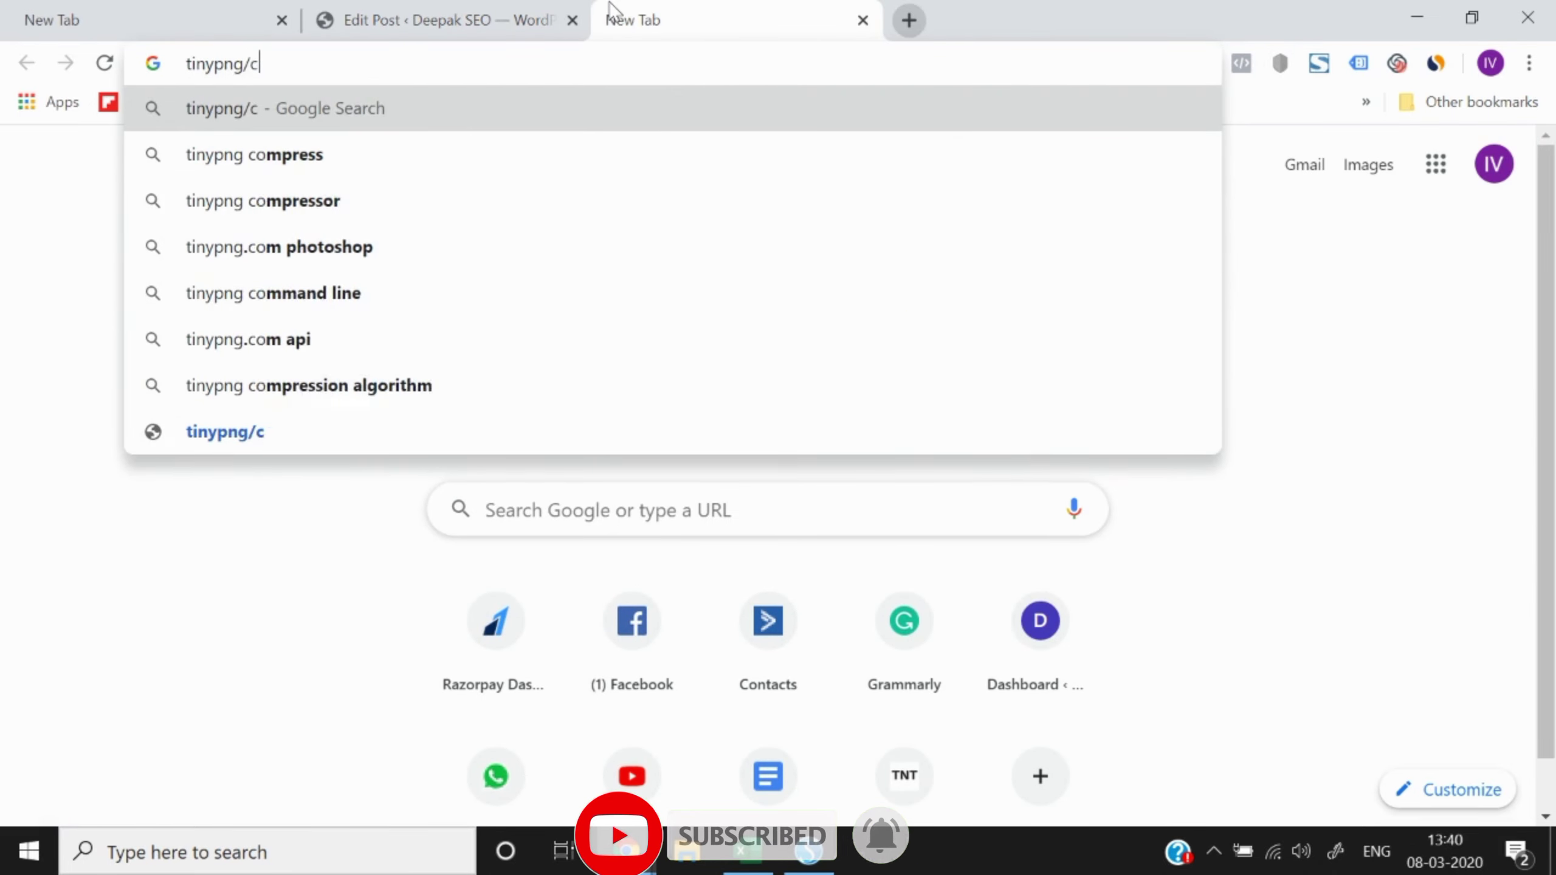
pyautogui.press('BackSpace')
pyautogui.press('BackSpace')
pyautogui.write('.com')
pyautogui.press('Return')
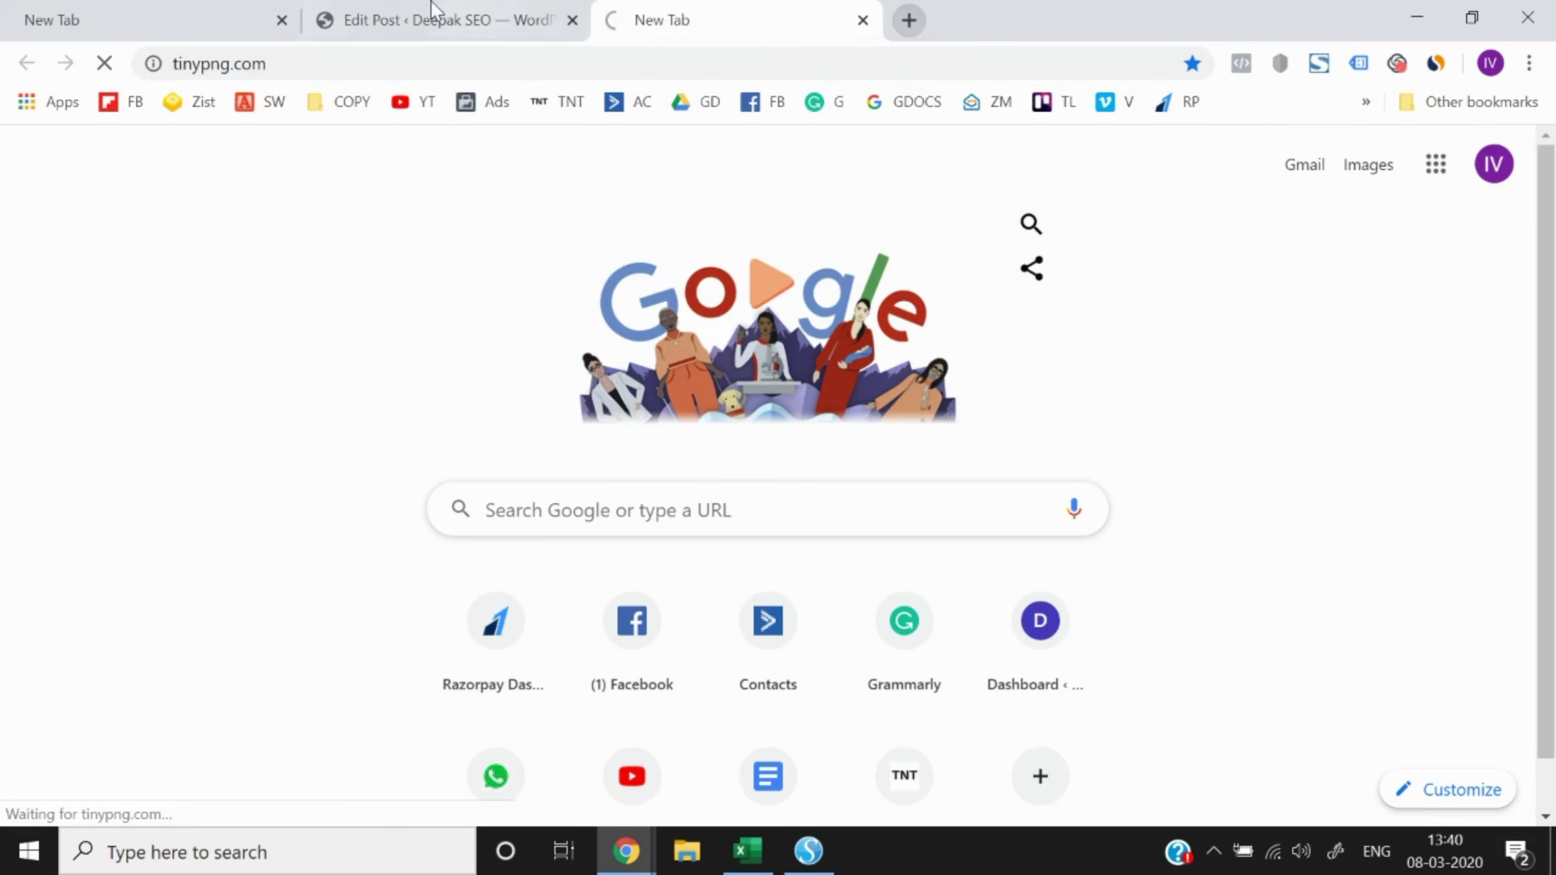
pyautogui.click(433, 10)
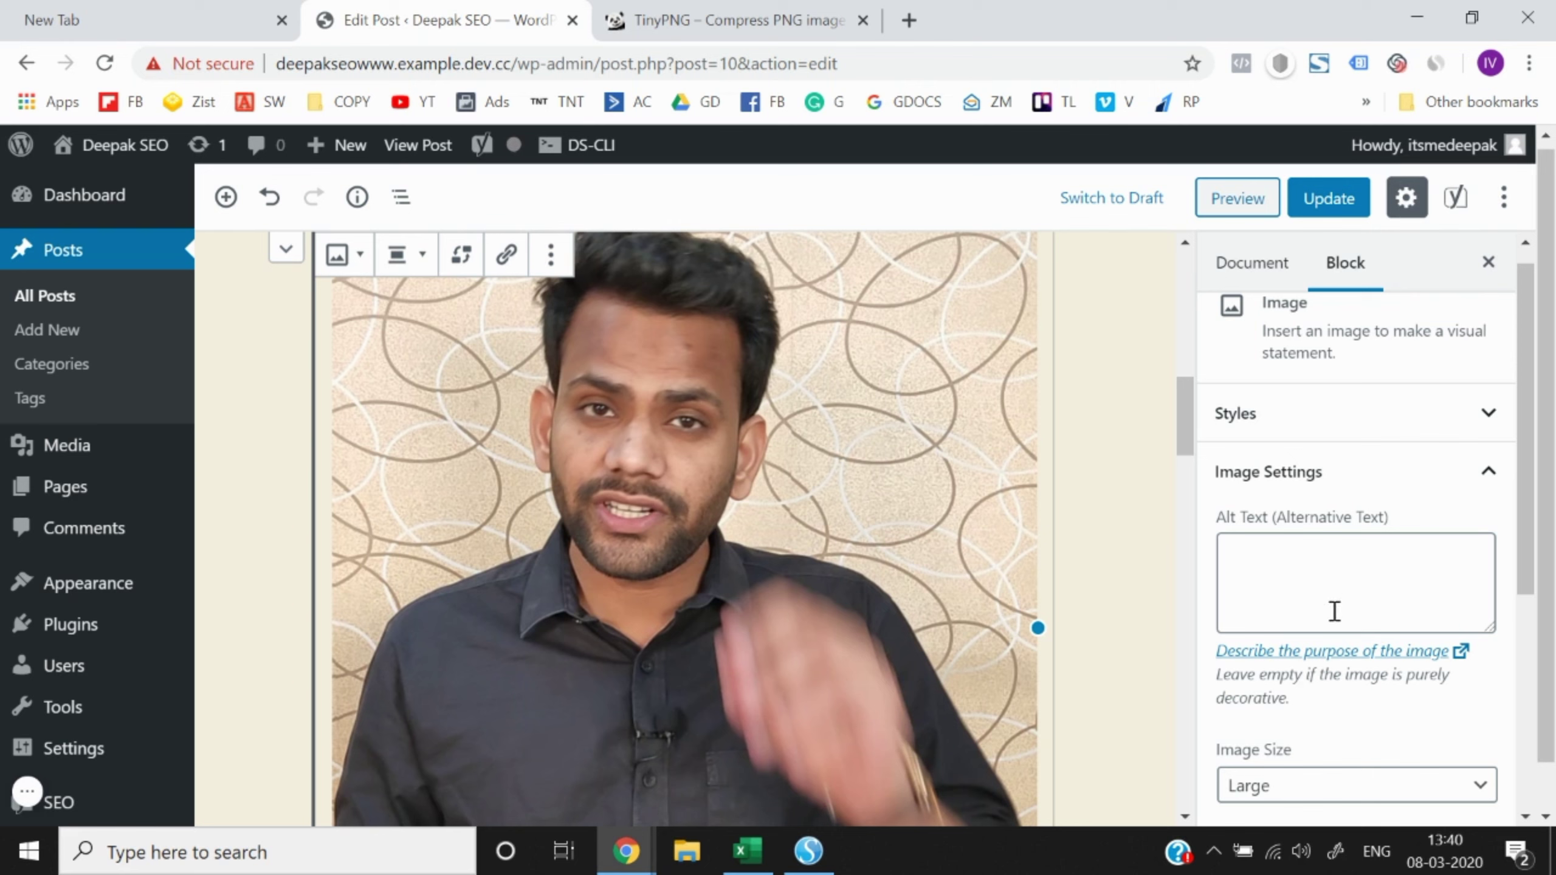
# - Set the uploaded image's alt text to "gain weight"
pyautogui.click(1371, 579)
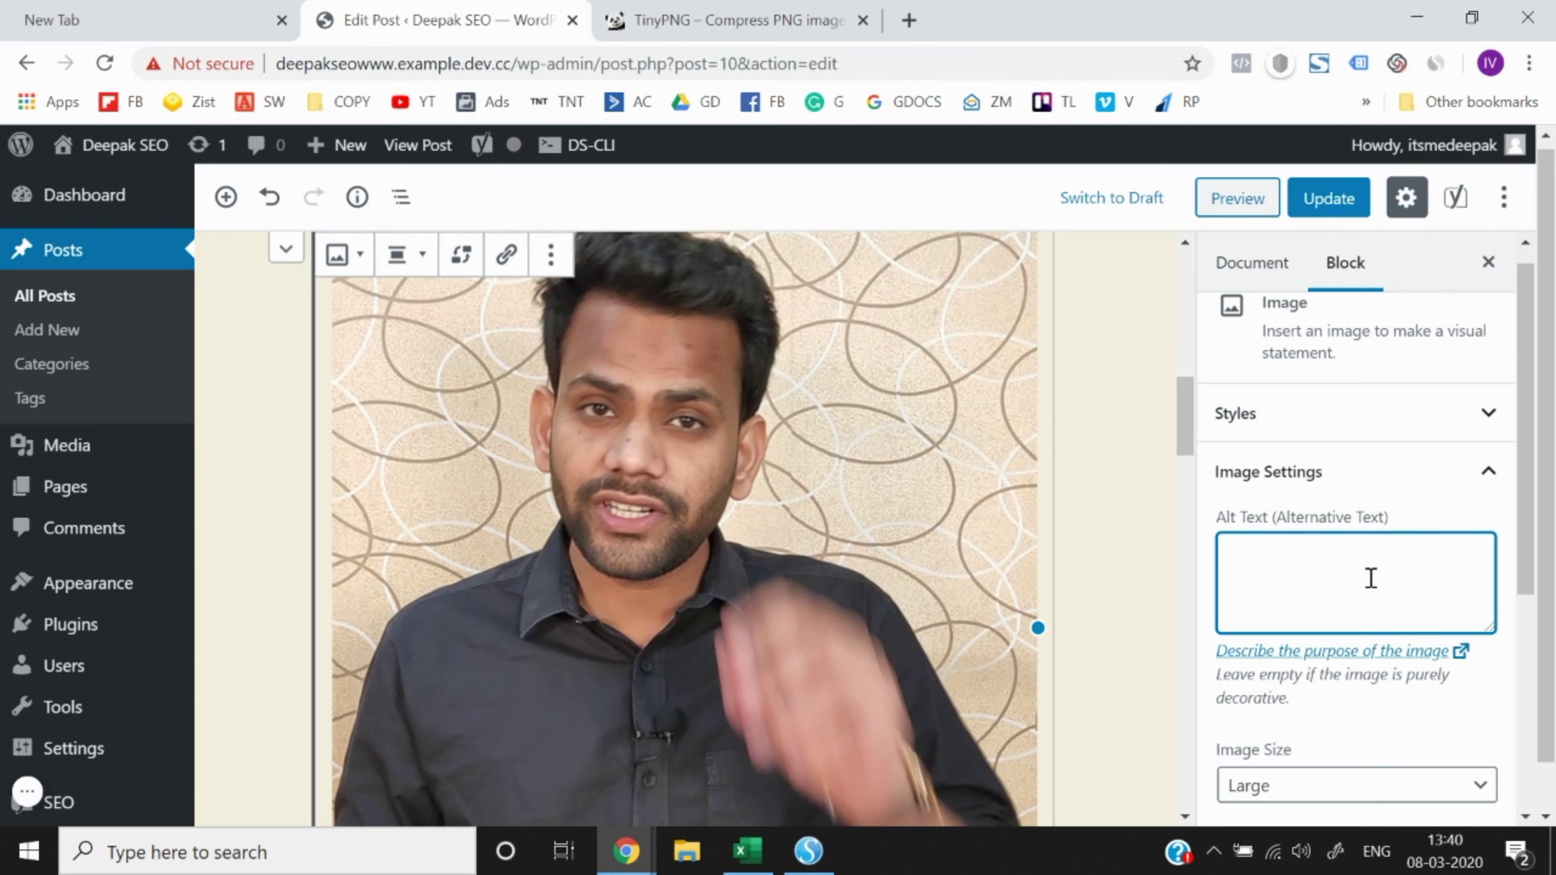
pyautogui.write('goi')
pyautogui.press('BackSpace')
pyautogui.press('BackSpace')
pyautogui.write('ain weight')
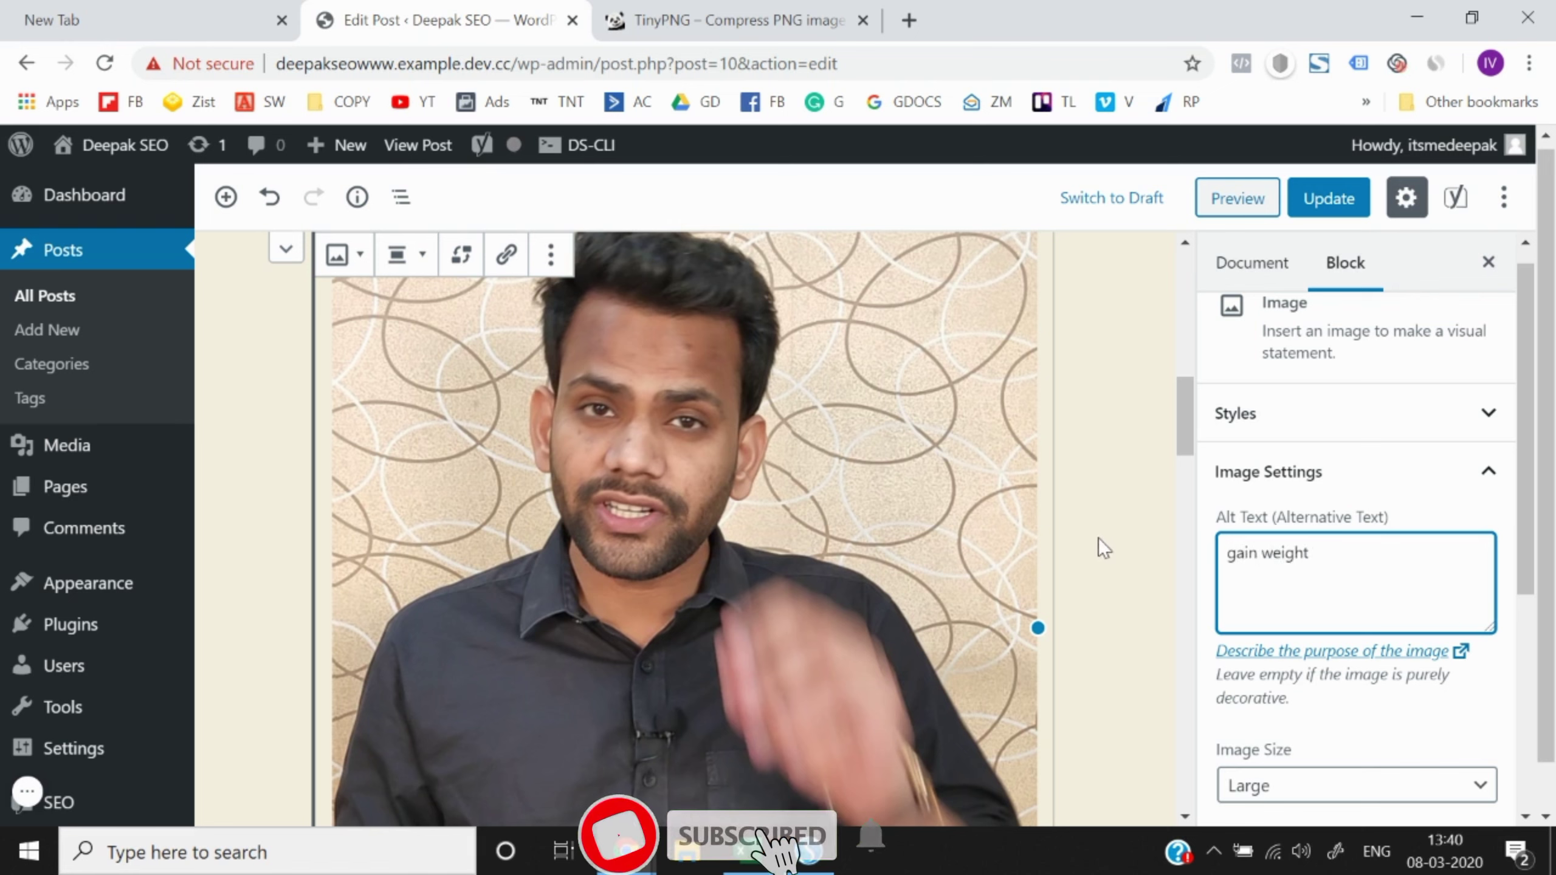
pyautogui.click(1099, 537)
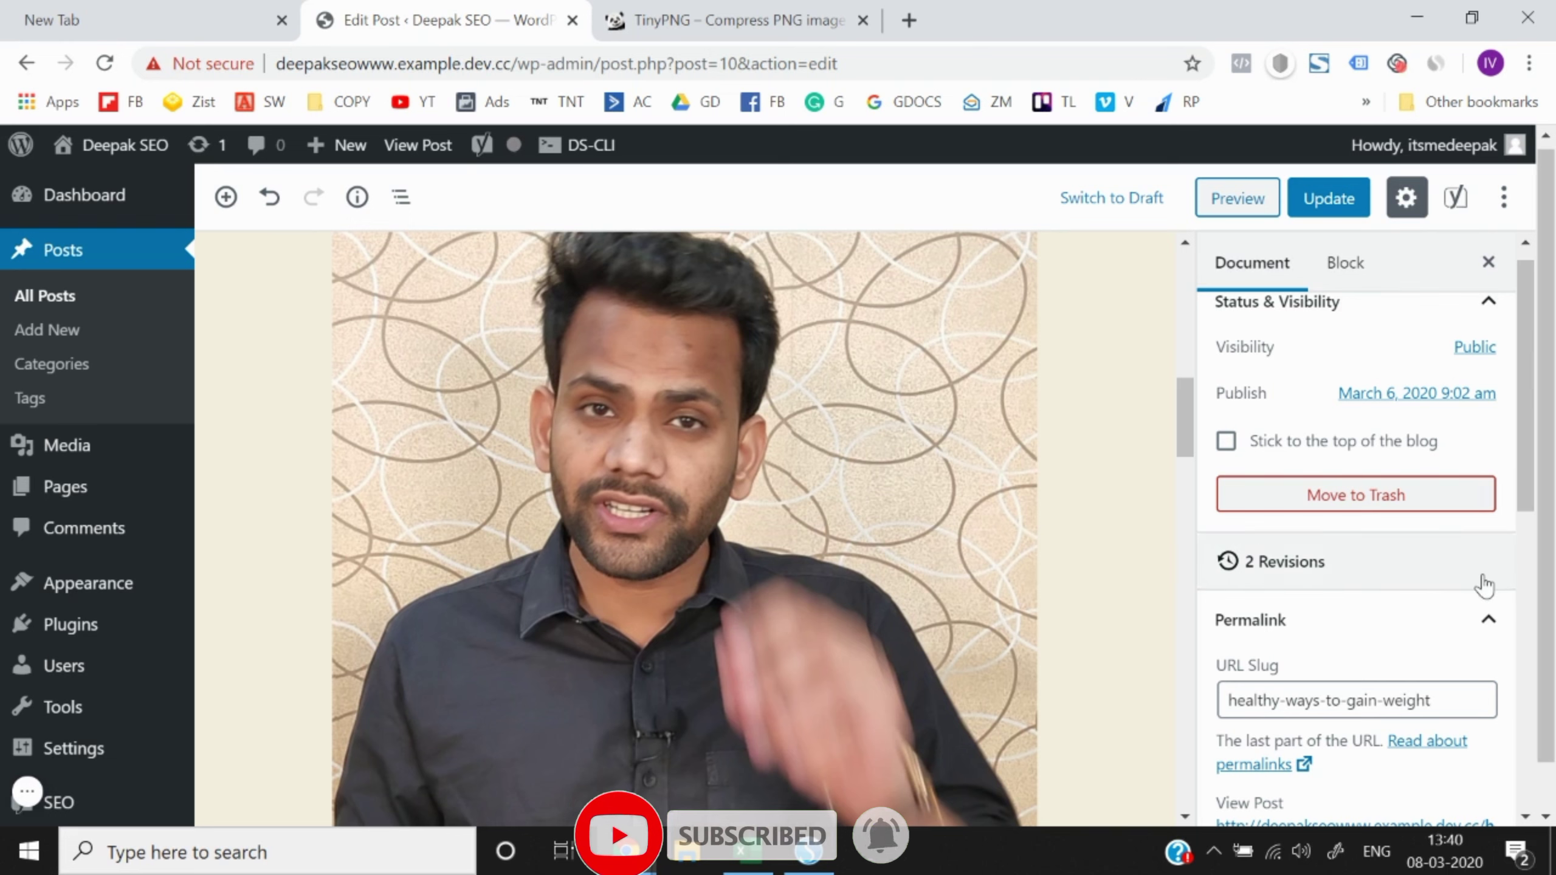
pyautogui.scroll(-3, 1467, 589)
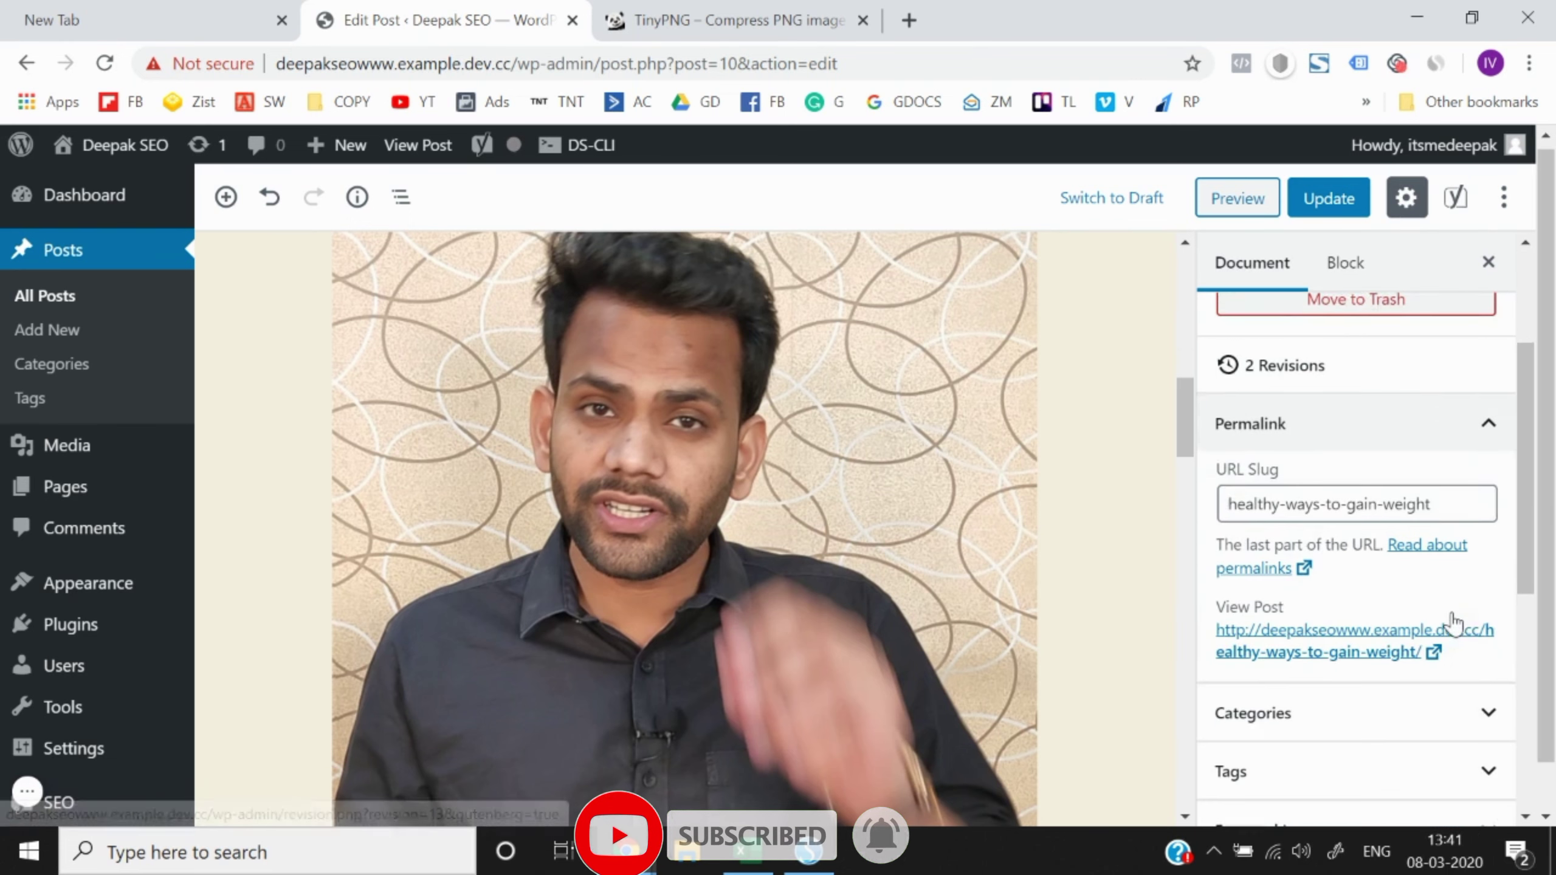
pyautogui.click(805, 494)
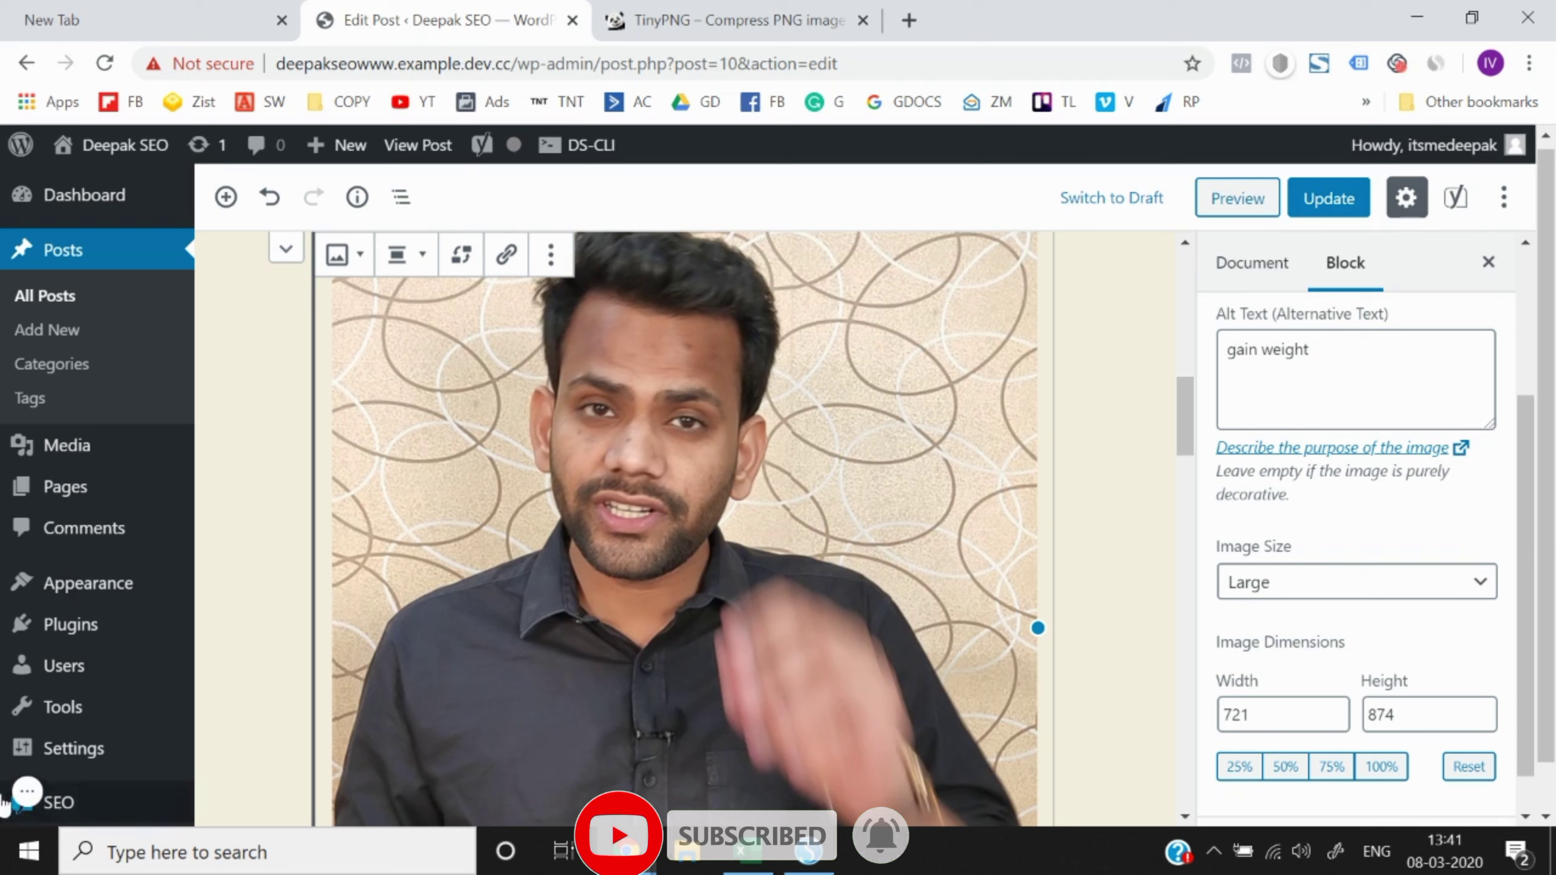
pyautogui.click(27, 792)
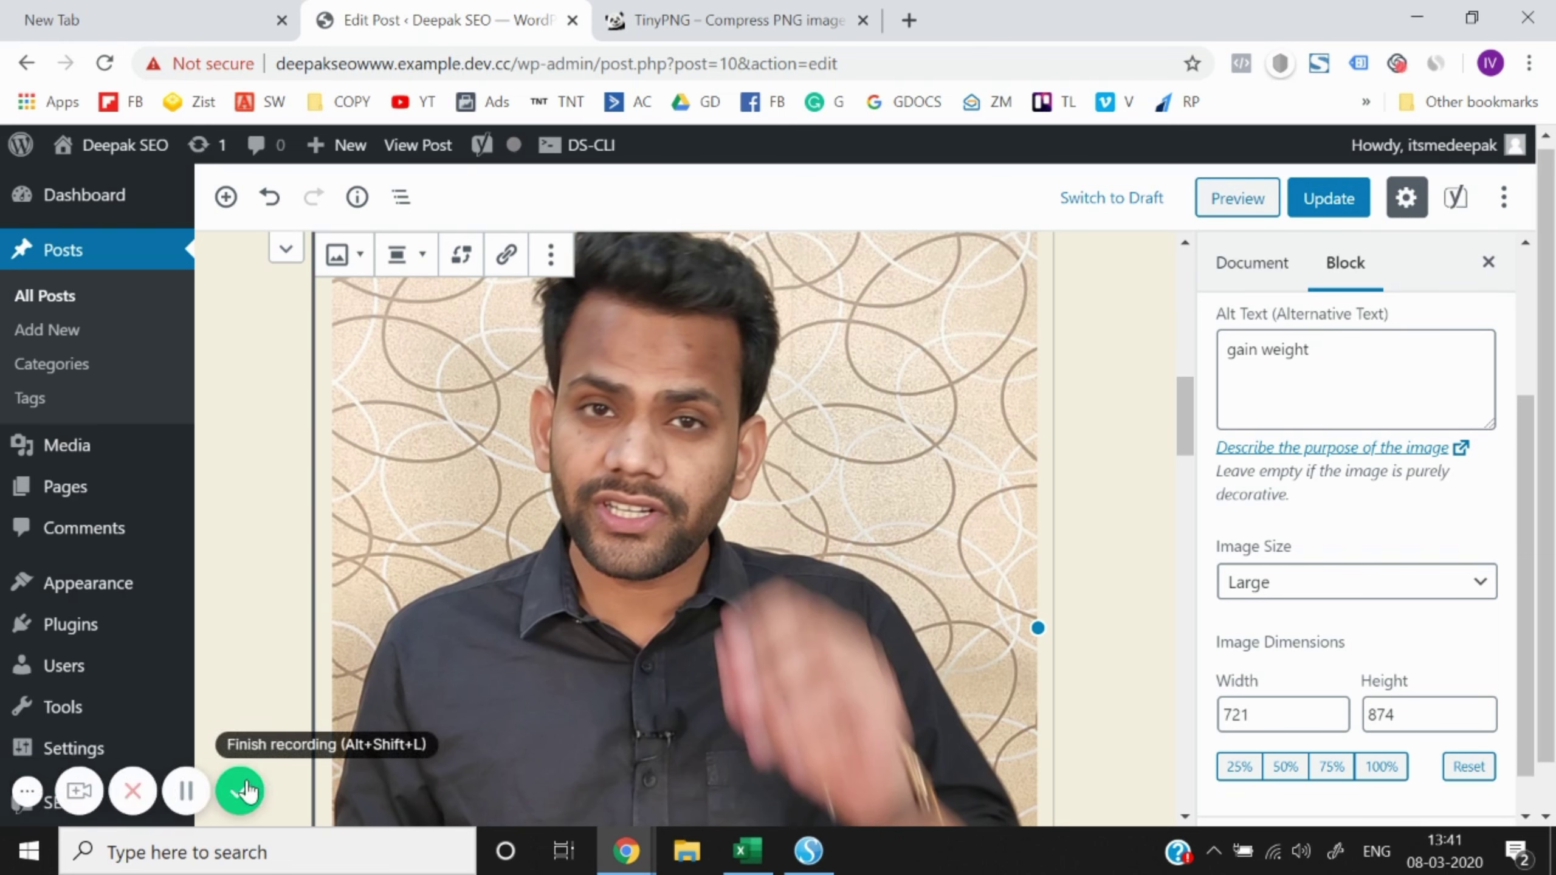